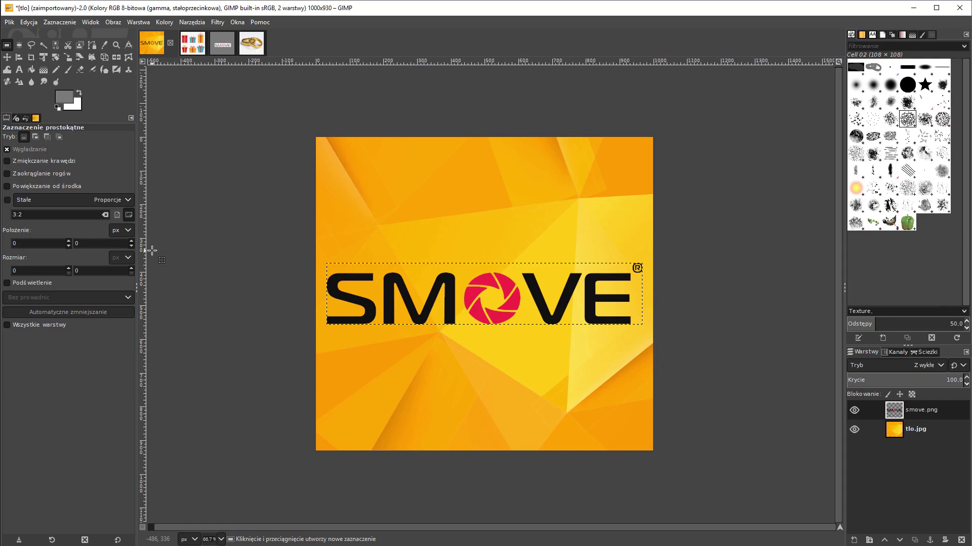
- With the Move tool, drag the SMOVE logo layer higher on the orange background
{"action": "key", "text": "m"}
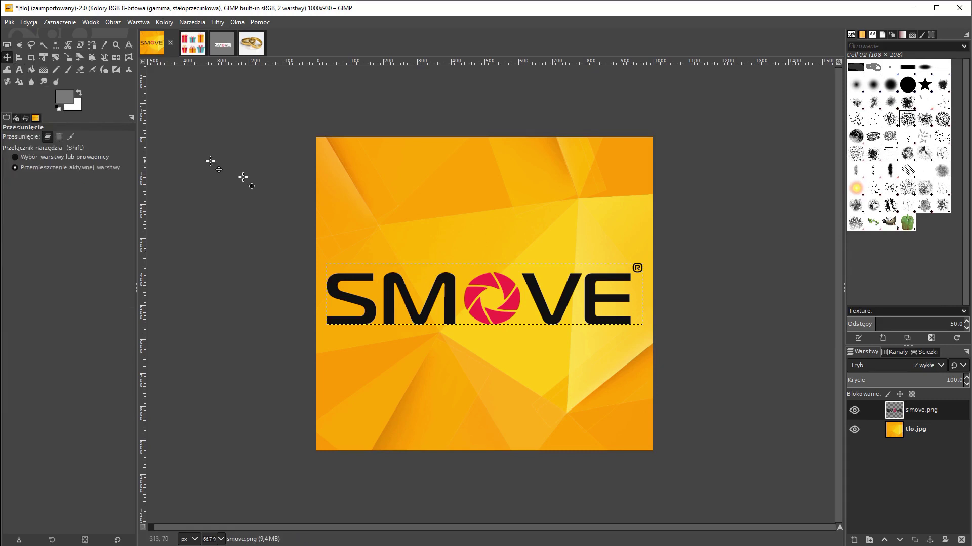
{"action": "left_click_drag", "start_coordinate": [340, 284], "coordinate": [340, 226]}
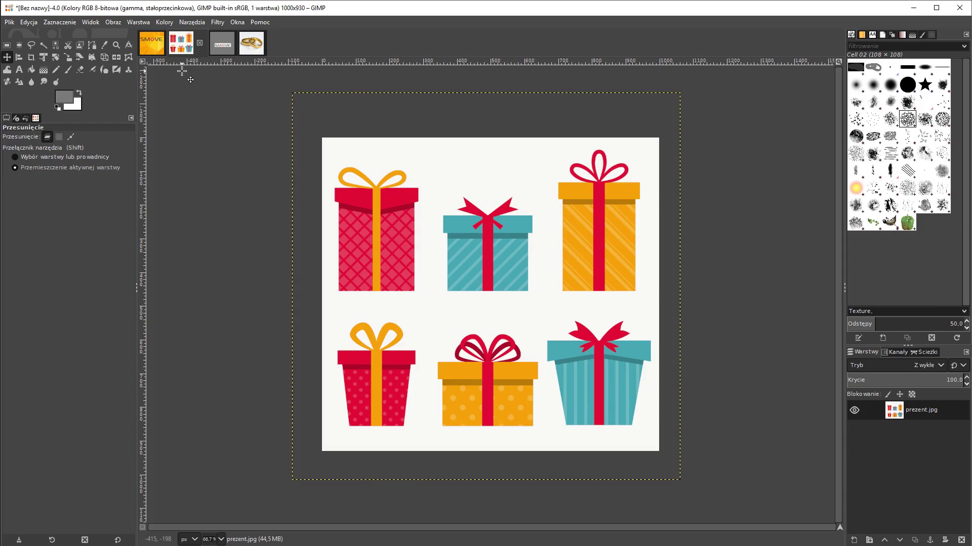
- Try selecting the red gift's lid with Fuzzy Select, then clear that selection
{"action": "left_click", "coordinate": [44, 45]}
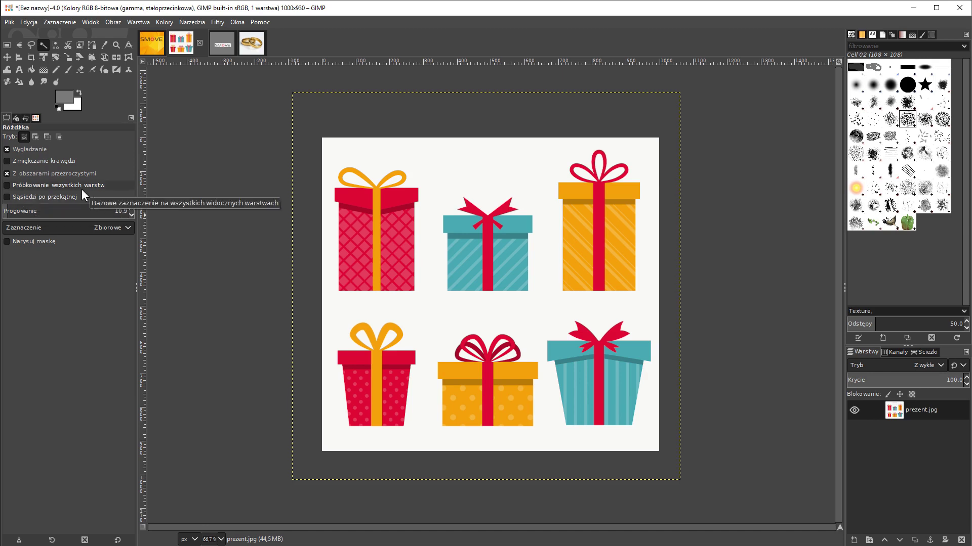
{"action": "left_click", "coordinate": [357, 204]}
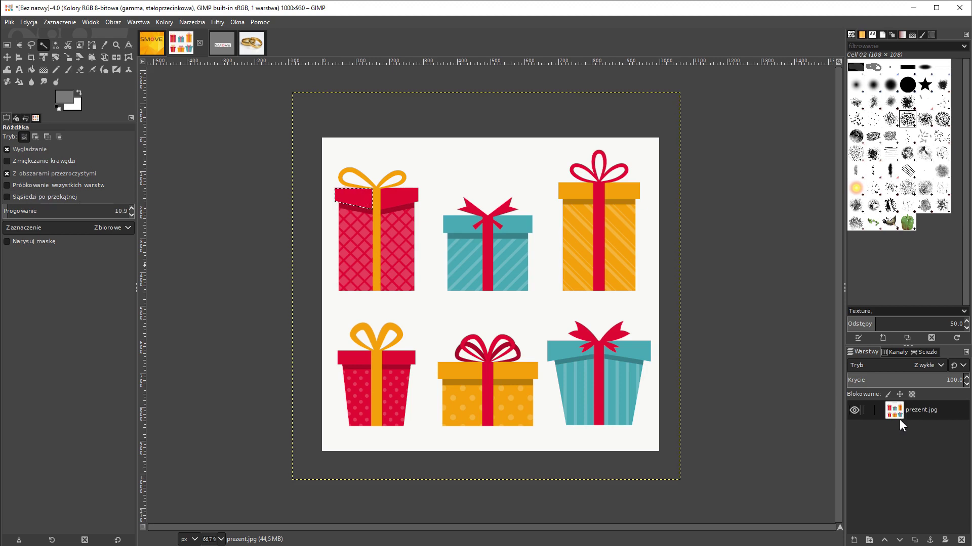
{"action": "key", "text": "shift"}
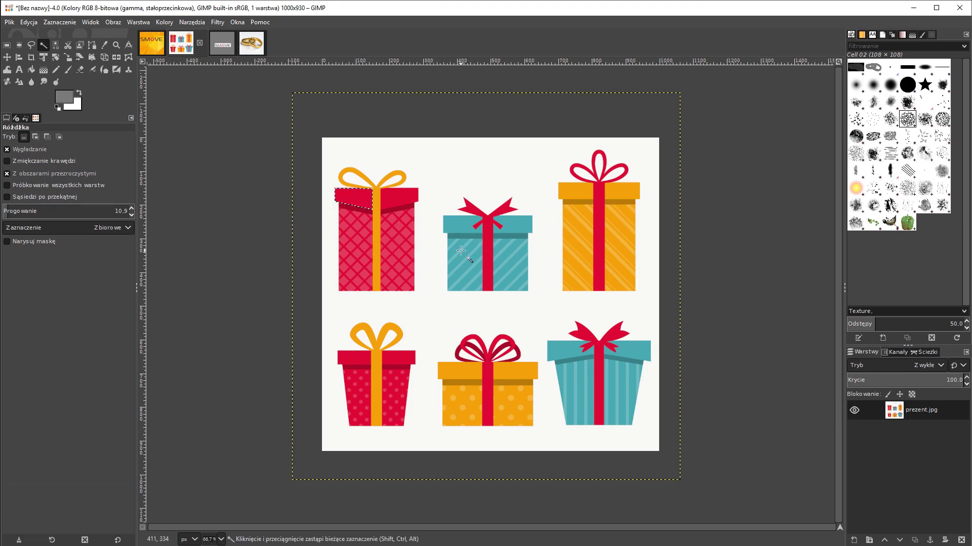
{"action": "key", "text": "shift"}
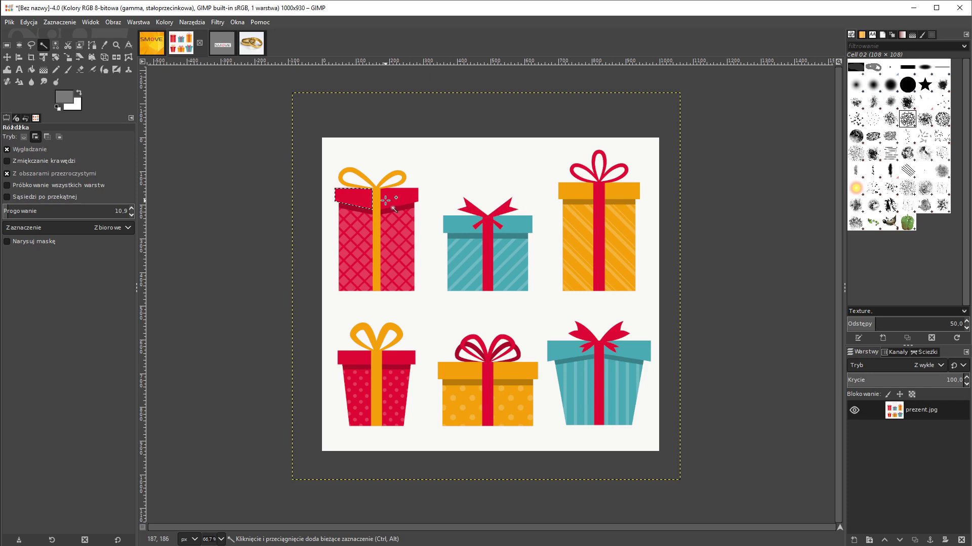
{"action": "left_click", "coordinate": [392, 199], "text": "shift"}
{"action": "key", "text": "ctrl+shift+a"}
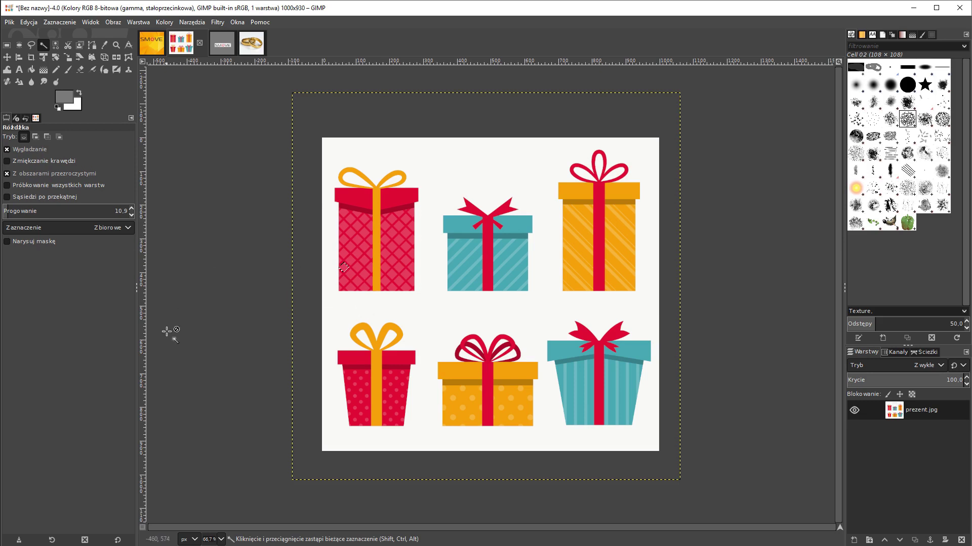
- Set the Fuzzy Select threshold to 100.9 and select the teal gift's body, lid and bow
{"action": "left_click", "coordinate": [118, 213]}
{"action": "type", "text": "0"}
{"action": "key", "text": "Return"}
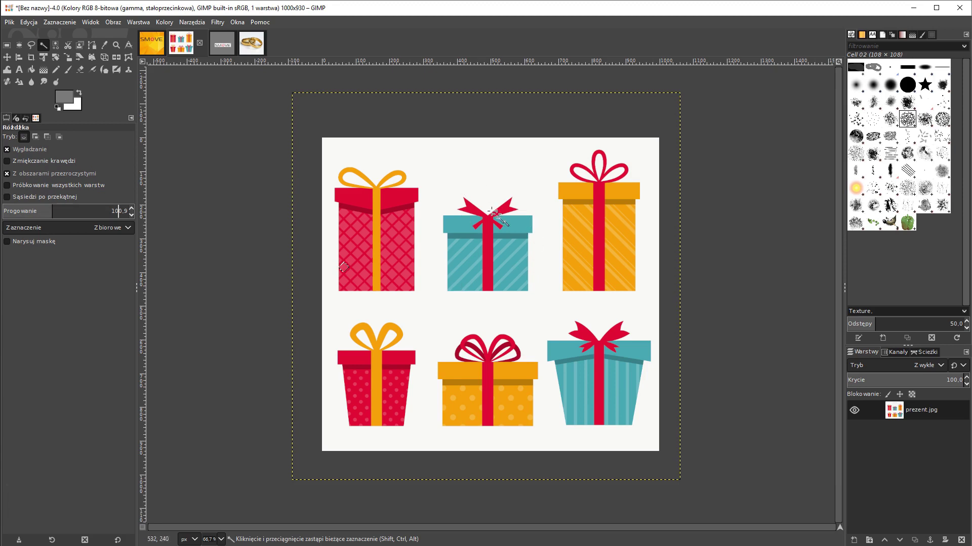
{"action": "left_click", "coordinate": [465, 222]}
{"action": "key", "text": "shift"}
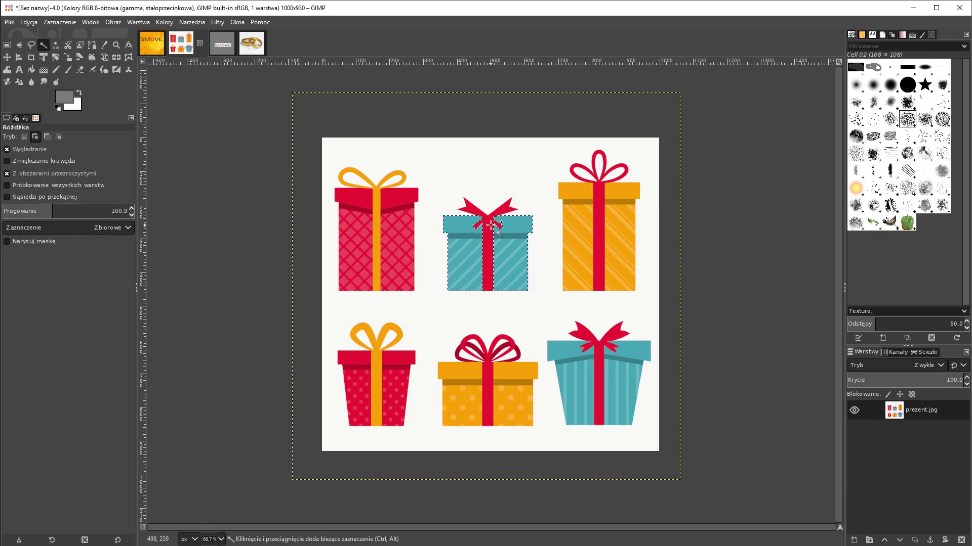
{"action": "left_click", "coordinate": [463, 204], "text": "shift"}
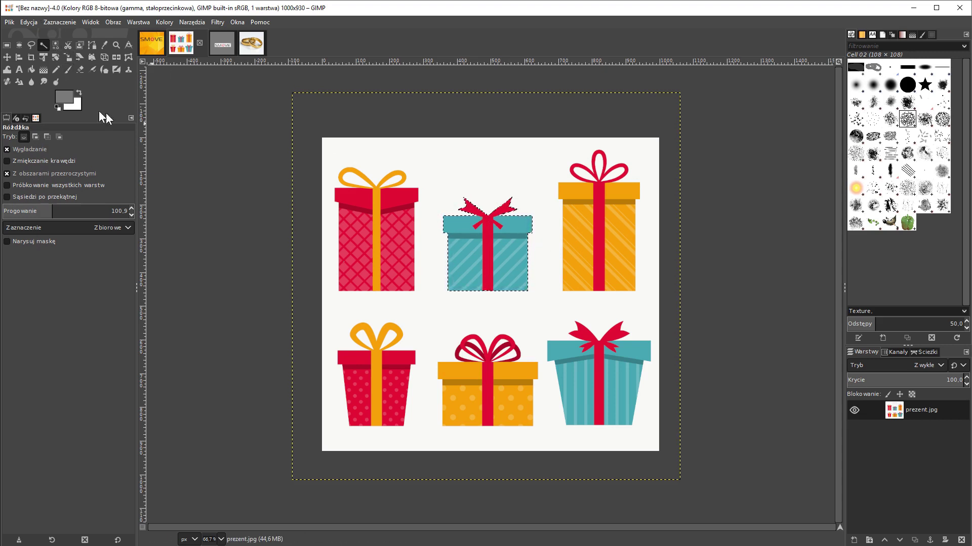
{"action": "left_click", "coordinate": [33, 22]}
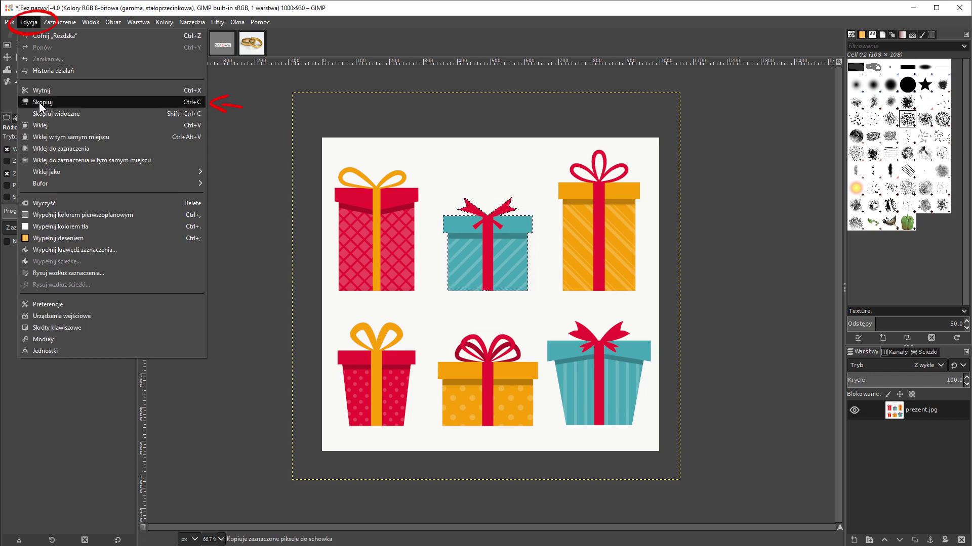
- Copy the teal gift onto a new layer and move it over the lower red and yellow gifts
{"action": "left_click", "coordinate": [40, 103]}
{"action": "left_click", "coordinate": [27, 20]}
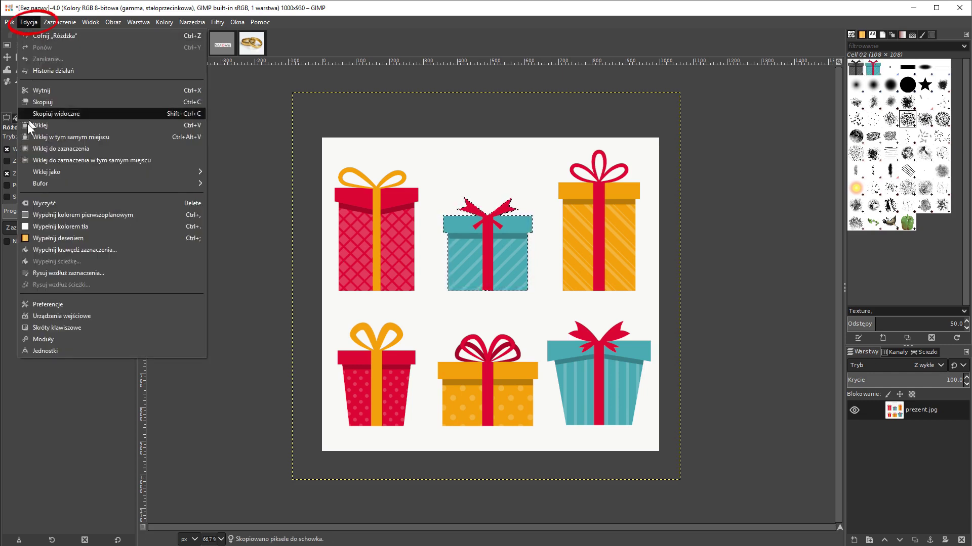
{"action": "left_click", "coordinate": [42, 126]}
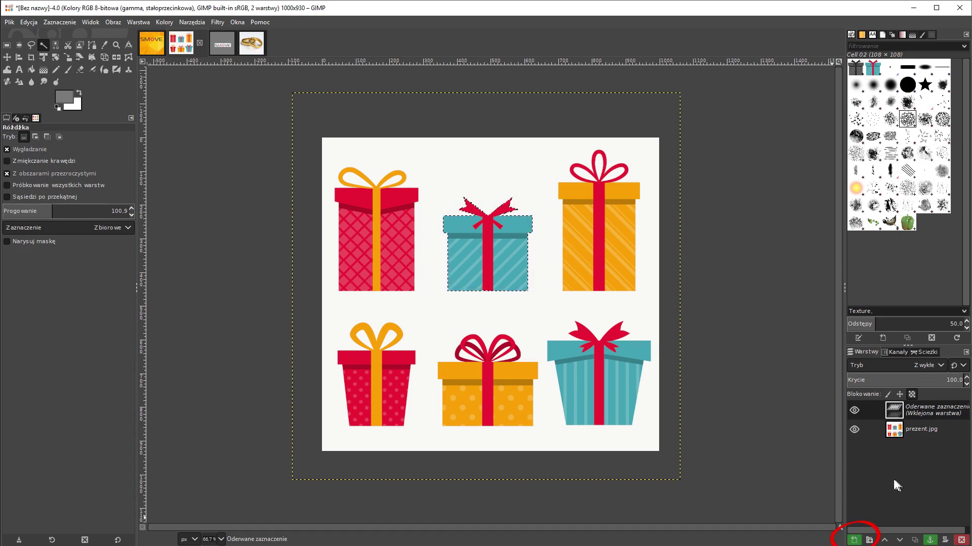
{"action": "left_click", "coordinate": [855, 542]}
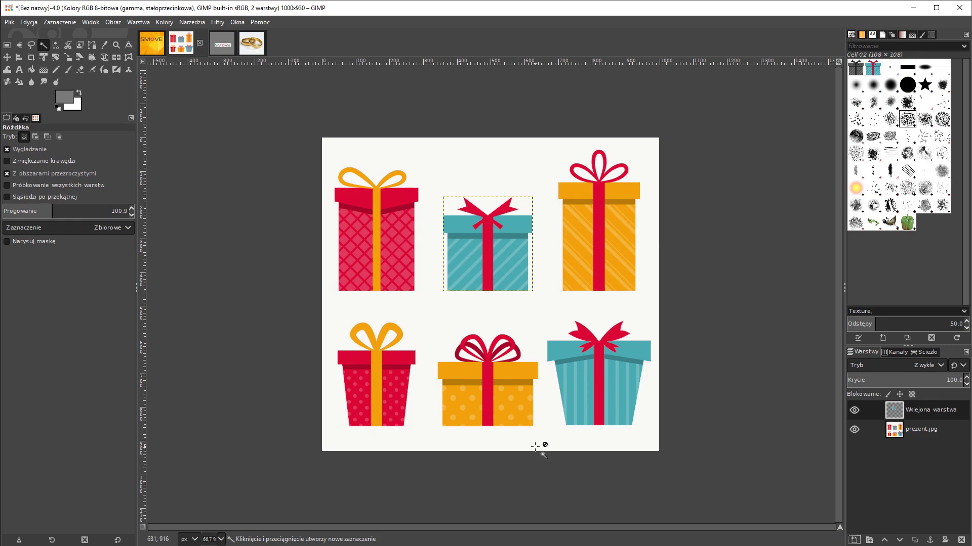
{"action": "key", "text": "m"}
{"action": "mouse_move", "coordinate": [468, 278]}
{"action": "left_mouse_down"}
{"action": "mouse_move", "coordinate": [498, 371]}
{"action": "mouse_move", "coordinate": [413, 389]}
{"action": "left_mouse_up"}
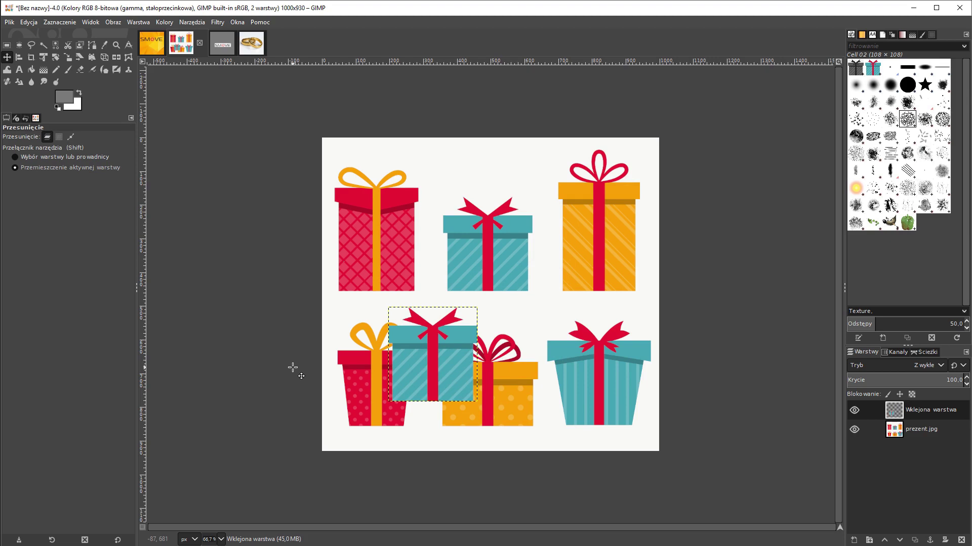
- Paste the teal gift into the orange SMOVE image as a new layer below the logo's O
{"action": "key", "text": "ctrl+c"}
{"action": "left_click", "coordinate": [153, 50]}
{"action": "key", "text": "ctrl+v"}
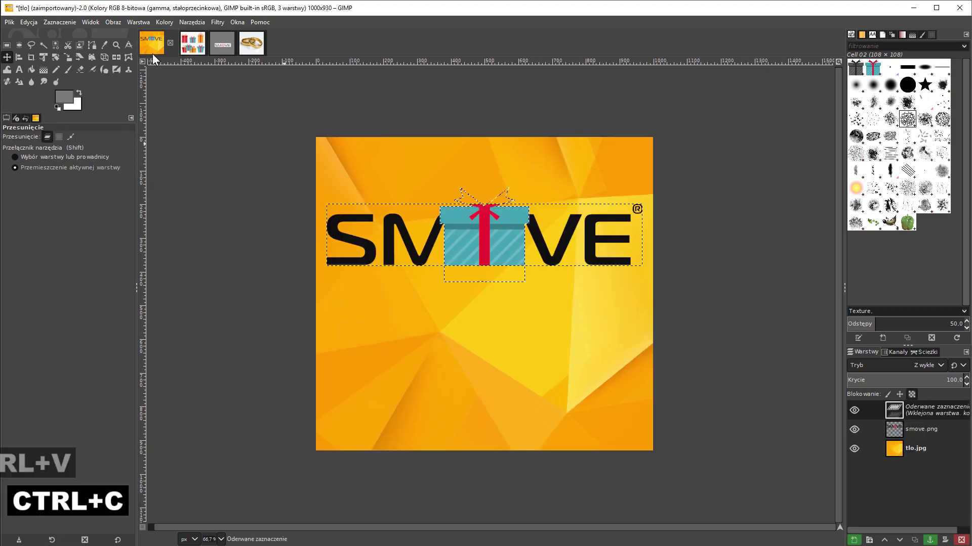
{"action": "left_click", "coordinate": [853, 540]}
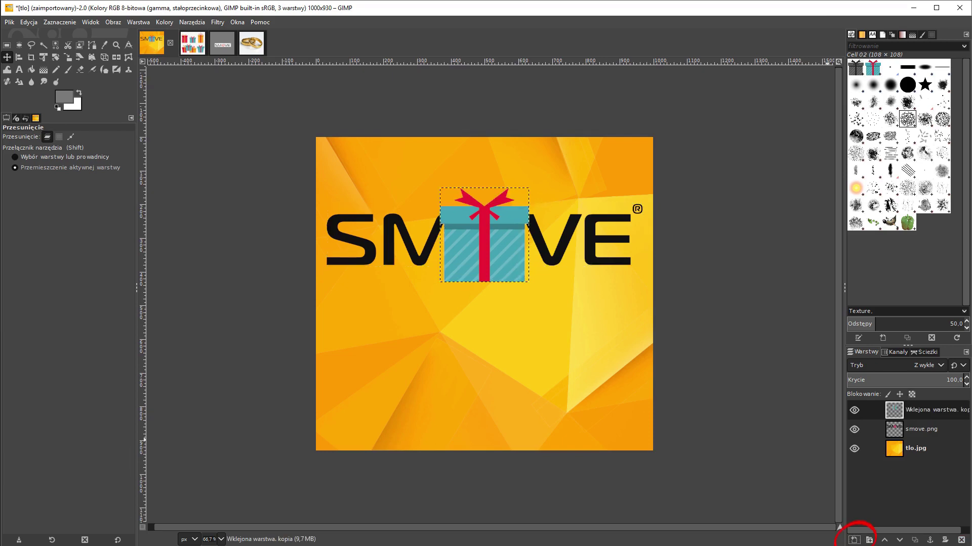
{"action": "left_click_drag", "start_coordinate": [461, 252], "coordinate": [464, 361]}
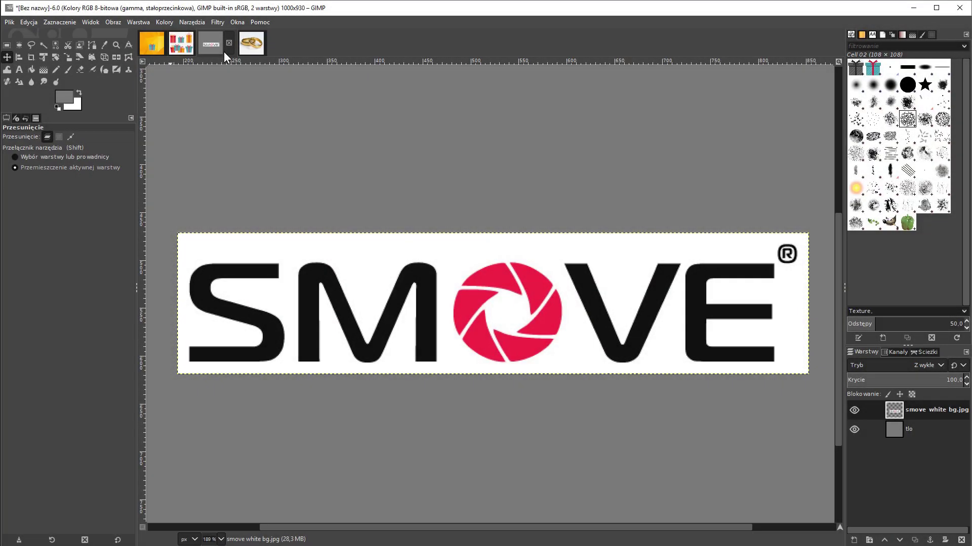
- Select the logo's white background with Select by Color, raising the threshold from 12.7 to 102.7
{"action": "left_click", "coordinate": [56, 45]}
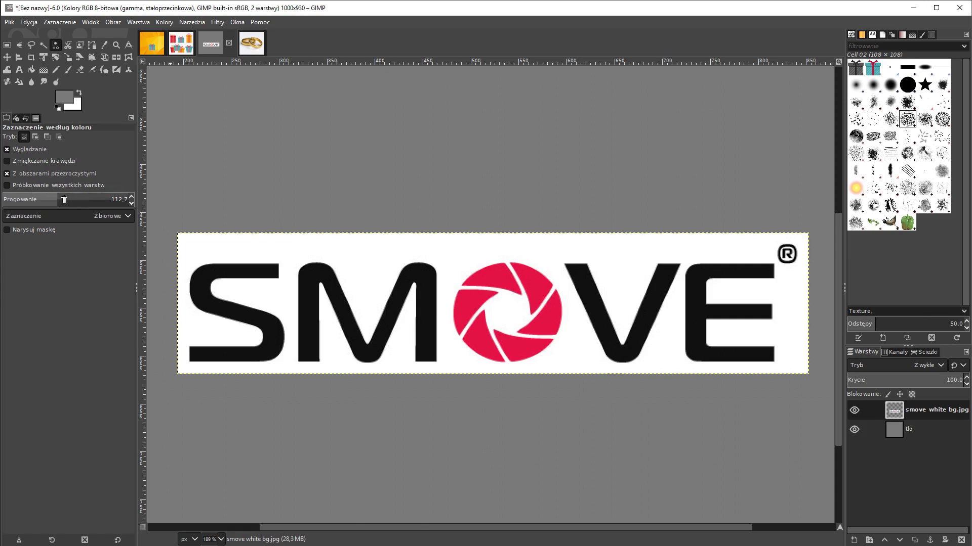
{"action": "left_click", "coordinate": [116, 198]}
{"action": "key", "text": "BackSpace"}
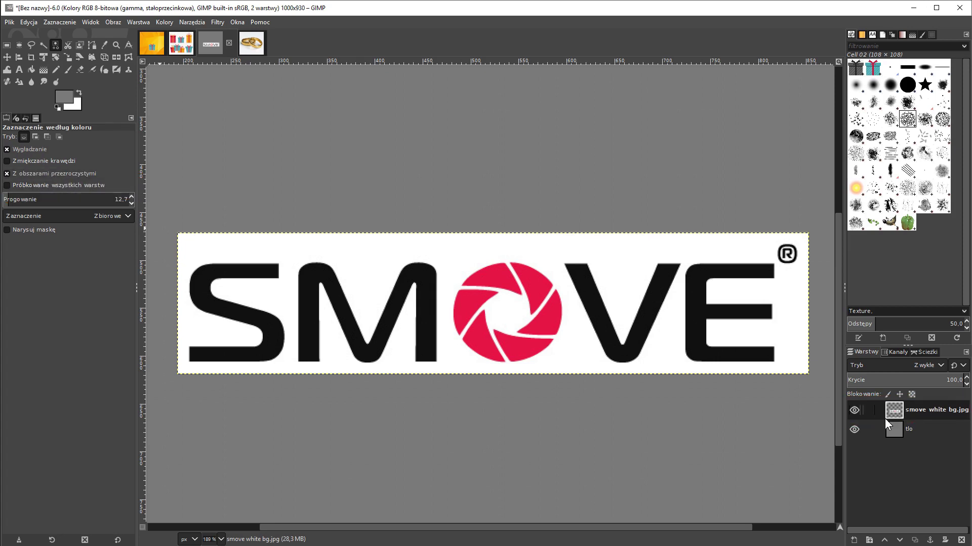
{"action": "left_click", "coordinate": [212, 258]}
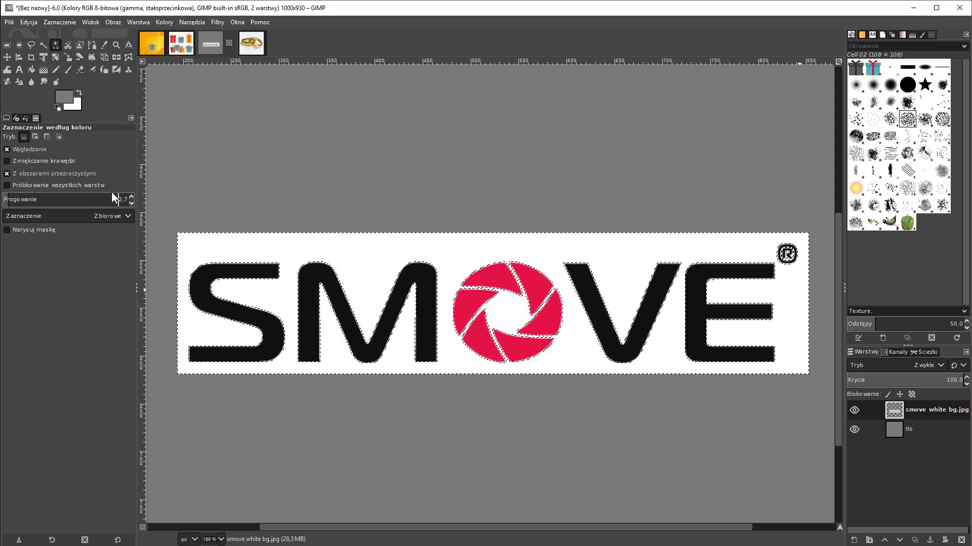
{"action": "type", "text": "10"}
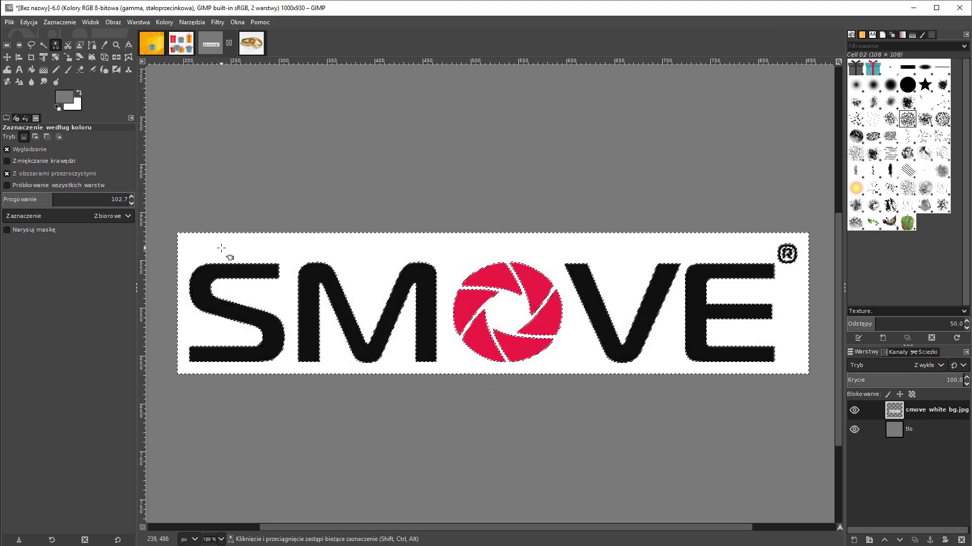
{"action": "left_click", "coordinate": [55, 23]}
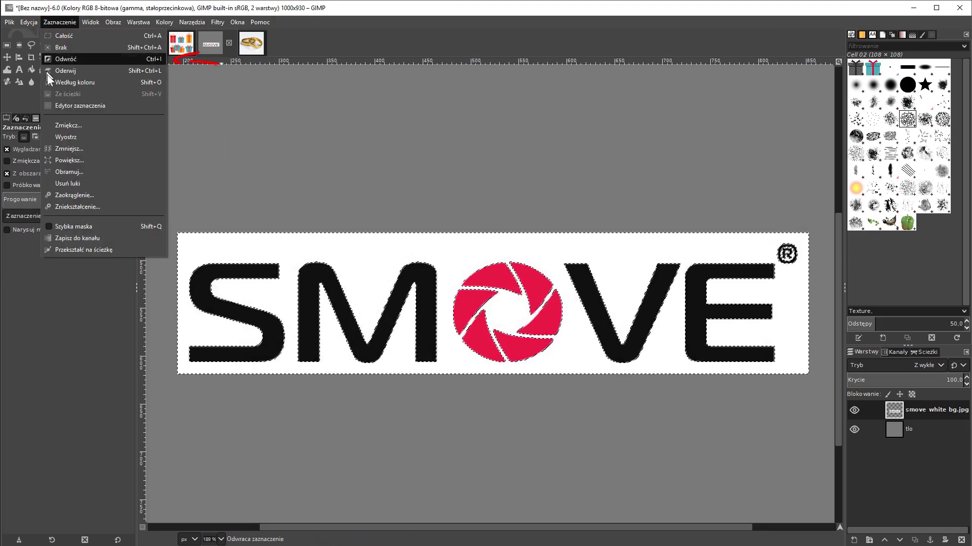
- Invert the selection, paste the SMOVE logo onto a new layer, and hide the white-background layer
{"action": "left_click", "coordinate": [57, 58]}
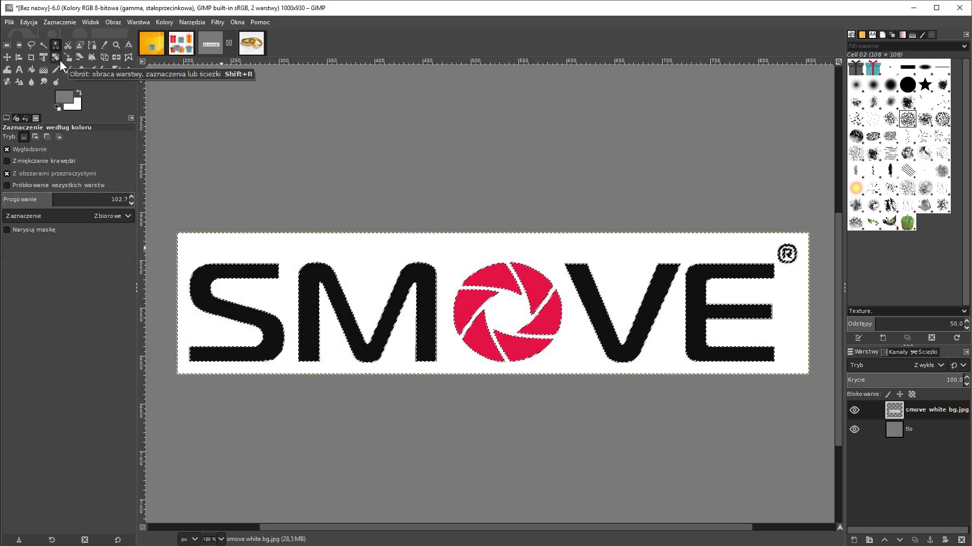
{"action": "left_click", "coordinate": [29, 22]}
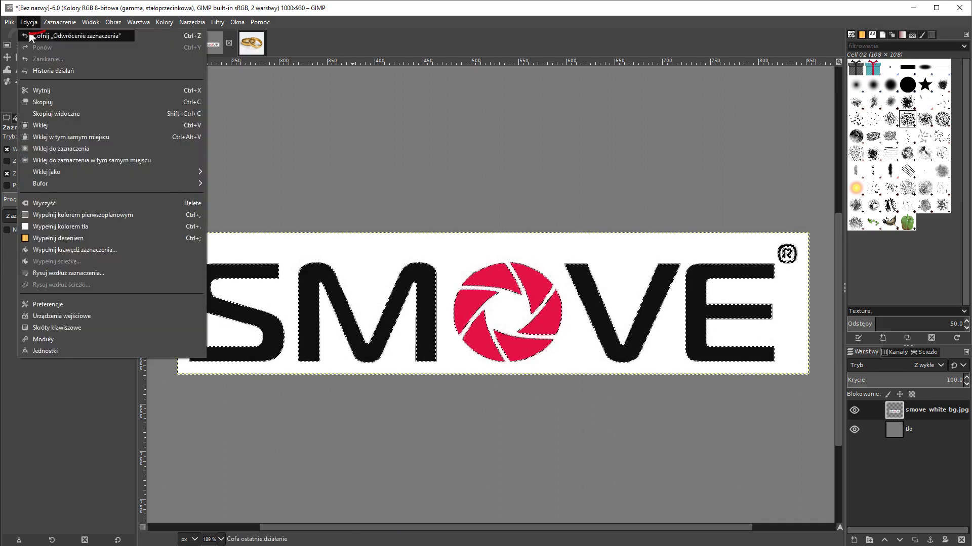
{"action": "left_click", "coordinate": [36, 102]}
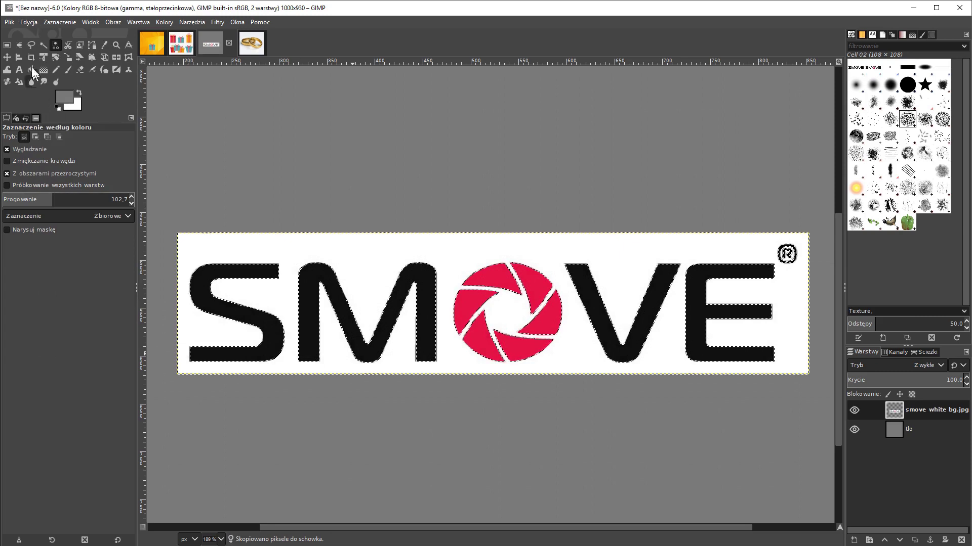
{"action": "left_click", "coordinate": [29, 22]}
{"action": "left_click", "coordinate": [41, 124]}
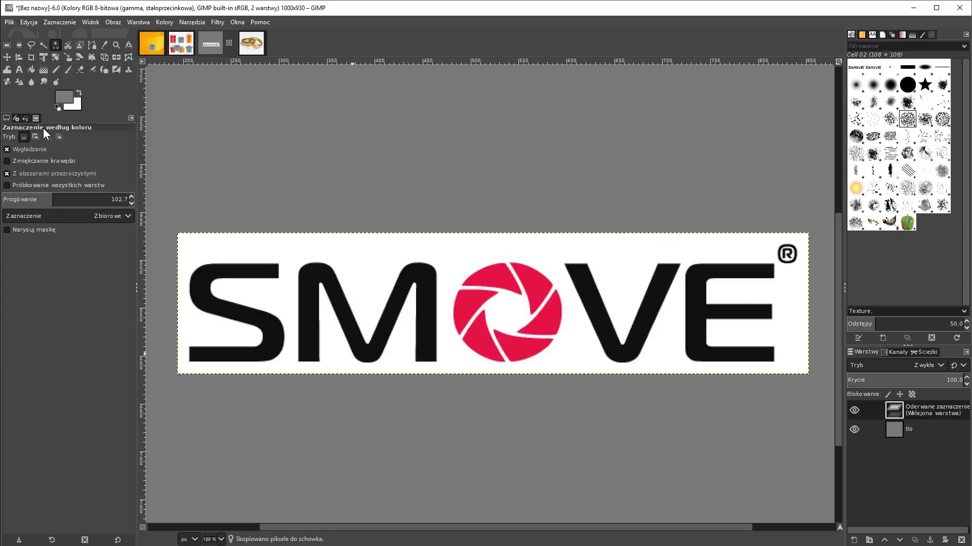
{"action": "left_click", "coordinate": [854, 540]}
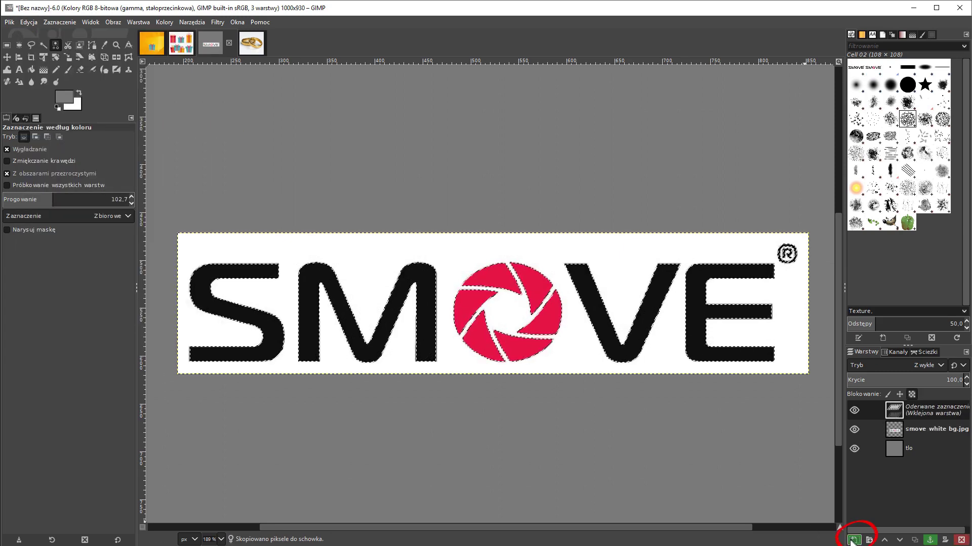
{"action": "left_click", "coordinate": [854, 430]}
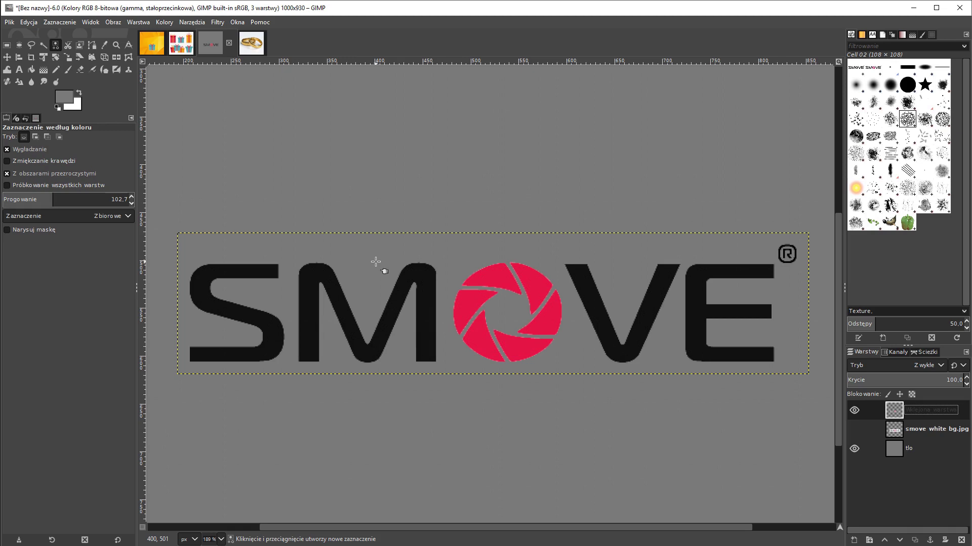
- Copy the cut-out logo and paste it into the orange background image
{"action": "key", "text": "ctrl+c"}
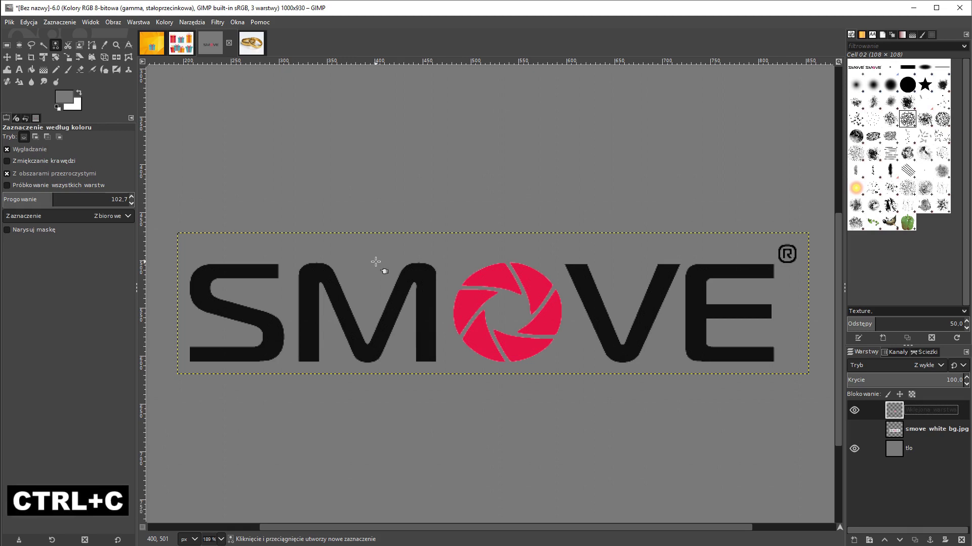
{"action": "left_click", "coordinate": [154, 53]}
{"action": "key", "text": "ctrl+v"}
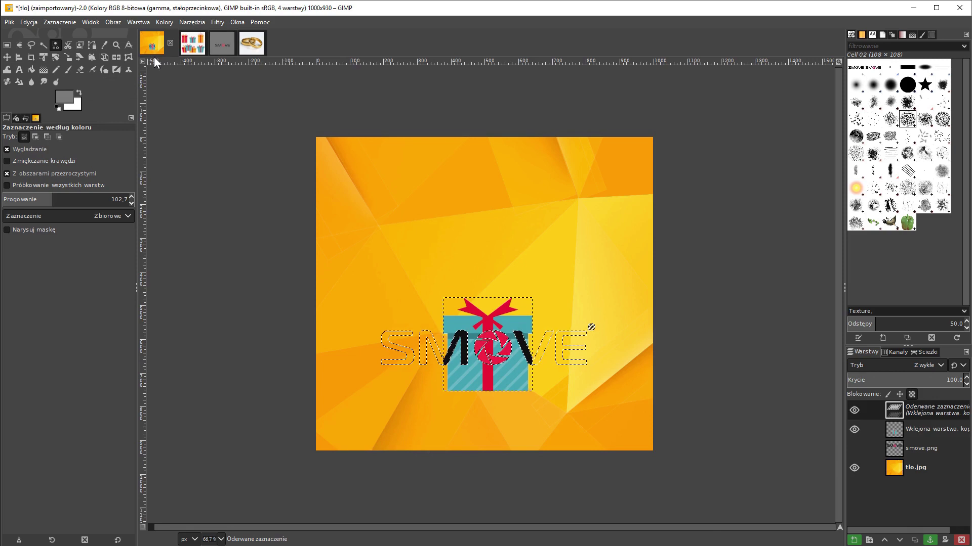
- Make the pasted SMOVE logo its own layer and move it up on the orange background
{"action": "left_click", "coordinate": [854, 540]}
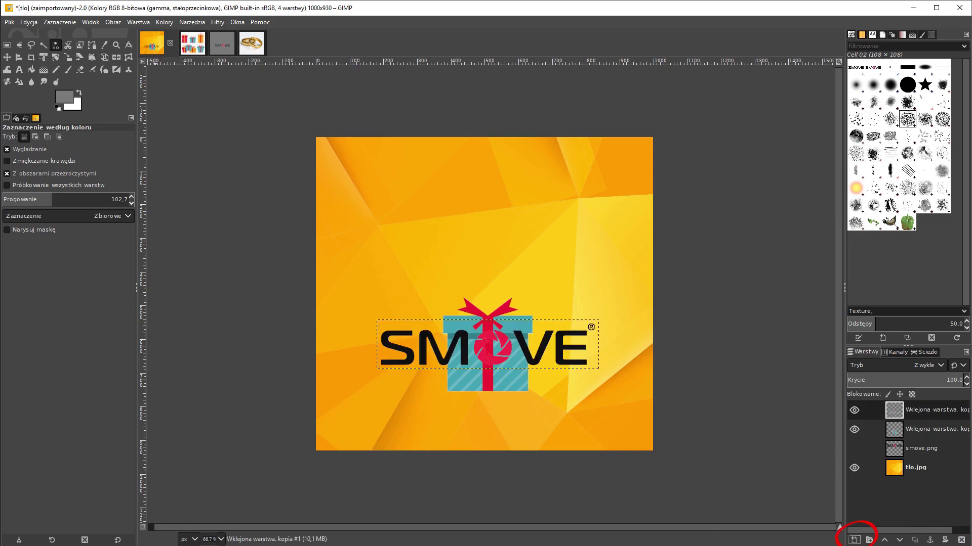
{"action": "left_click", "coordinate": [7, 57]}
{"action": "left_click_drag", "start_coordinate": [407, 347], "coordinate": [406, 217]}
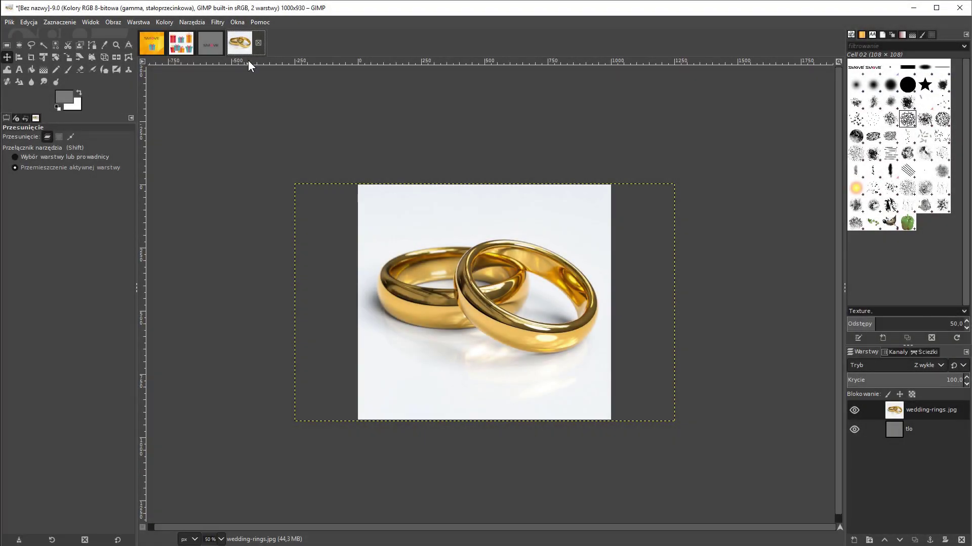
{"action": "left_click", "coordinate": [93, 45]}
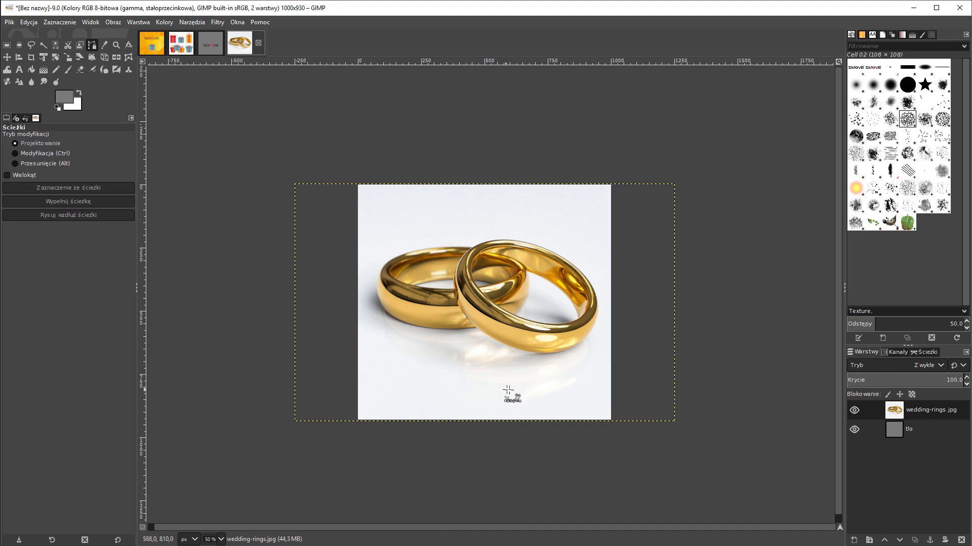
{"action": "left_click", "coordinate": [44, 46]}
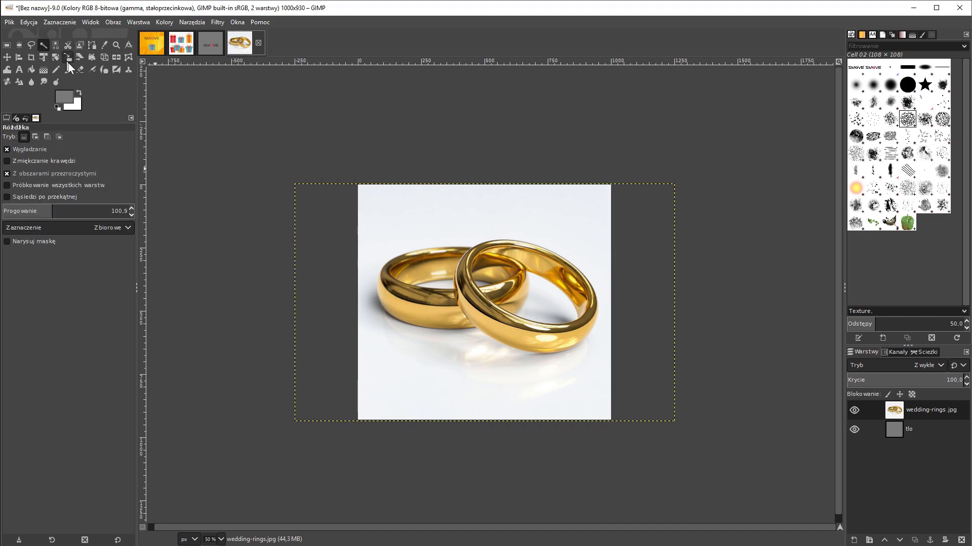
{"action": "left_click", "coordinate": [403, 314]}
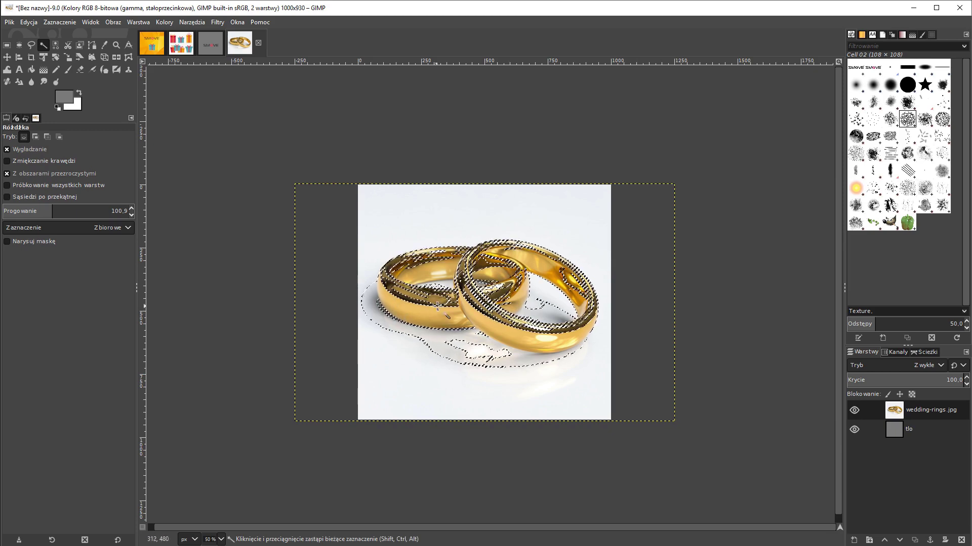
{"action": "left_click", "coordinate": [56, 46]}
{"action": "left_click", "coordinate": [395, 307]}
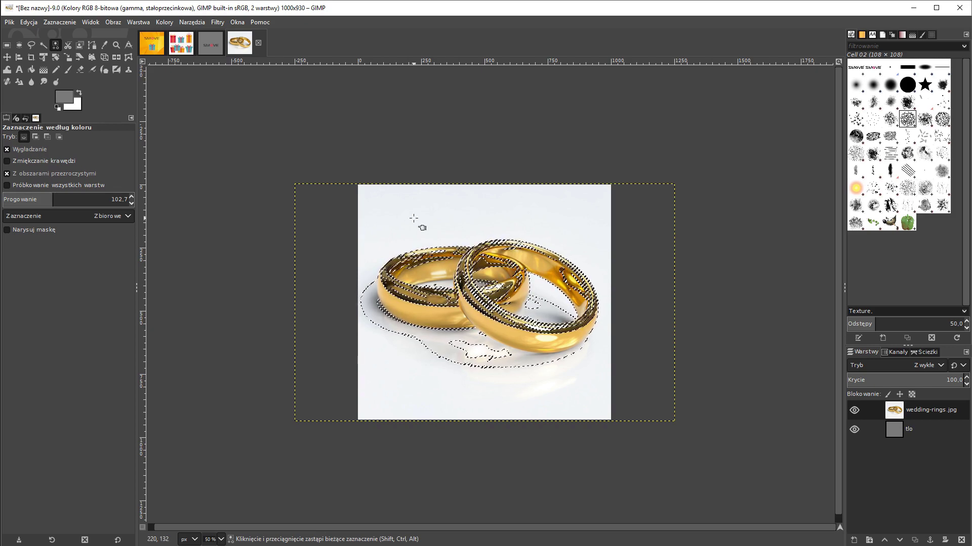
{"action": "key", "text": "ctrl+shift+a"}
{"action": "left_click", "coordinate": [92, 46]}
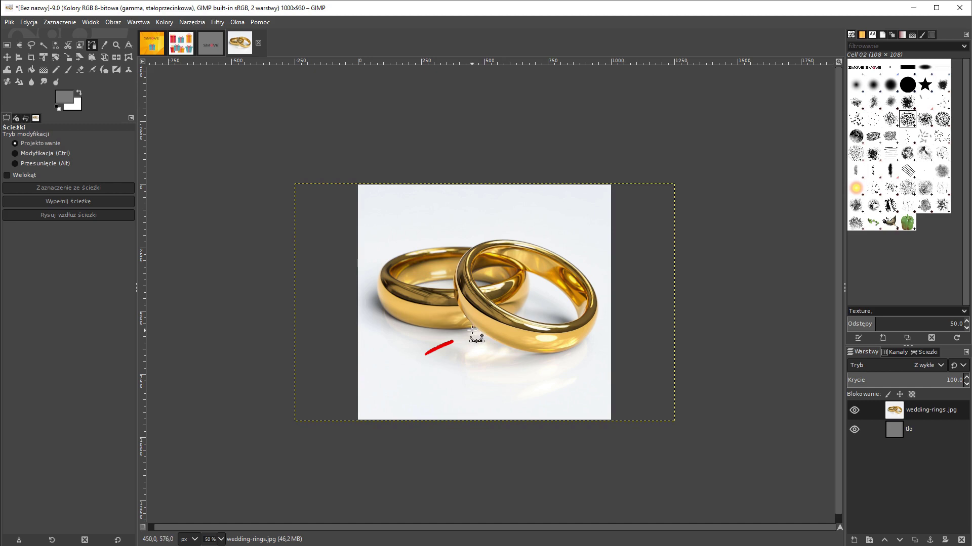
- Start the ring path with curved anchors along the left ring's edge and the rings' top
{"action": "mouse_move", "coordinate": [475, 328]}
{"action": "left_mouse_down"}
{"action": "mouse_move", "coordinate": [424, 325]}
{"action": "mouse_move", "coordinate": [430, 333]}
{"action": "left_mouse_up"}
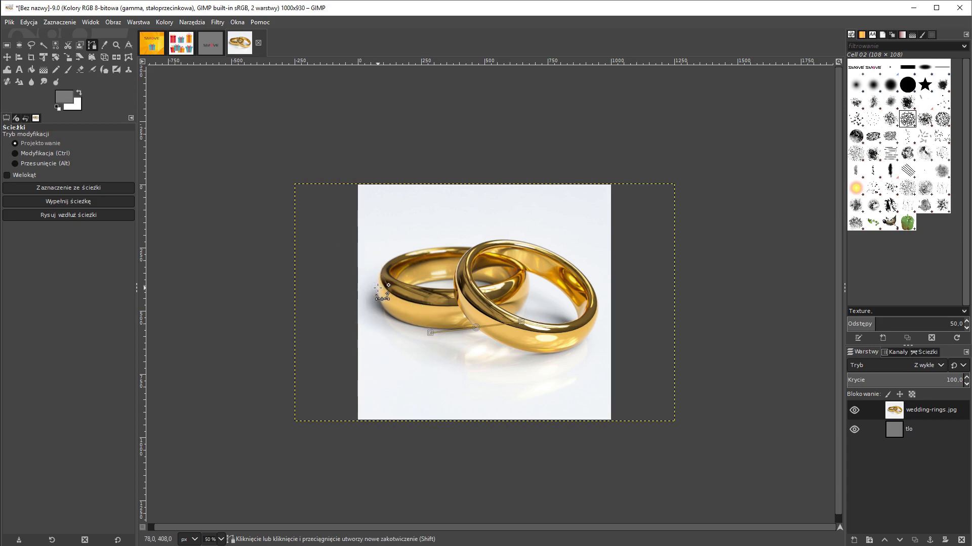
{"action": "left_click_drag", "start_coordinate": [376, 287], "coordinate": [375, 249]}
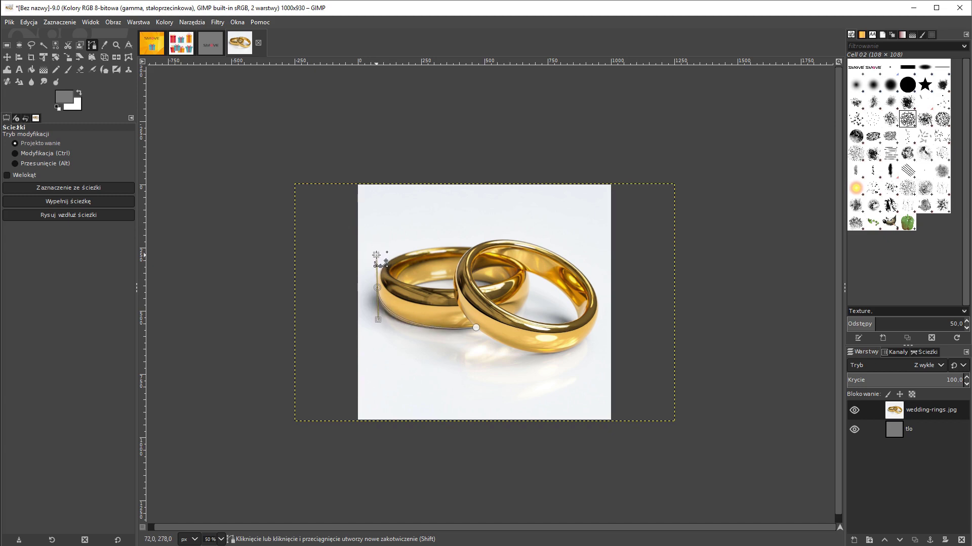
{"action": "left_click_drag", "start_coordinate": [375, 249], "coordinate": [375, 251]}
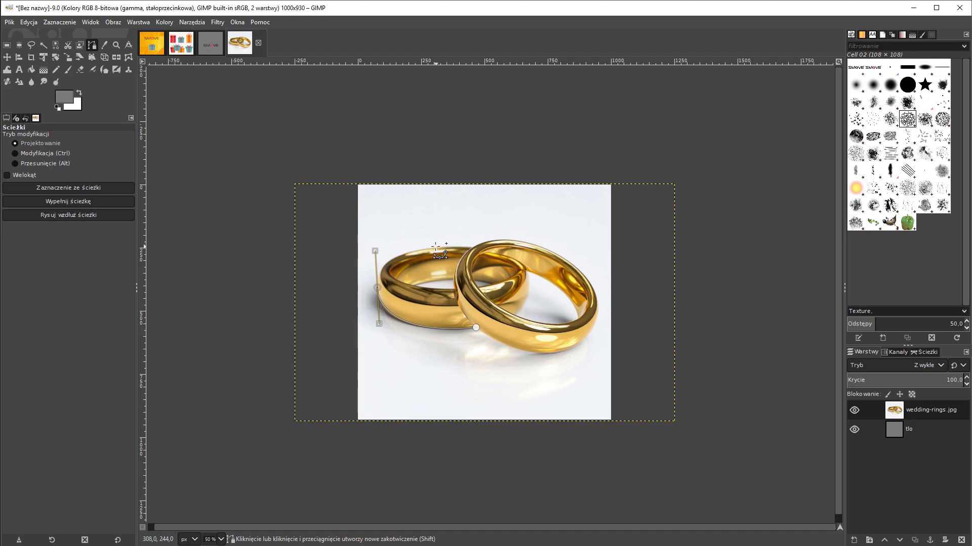
{"action": "left_click_drag", "start_coordinate": [429, 248], "coordinate": [437, 247]}
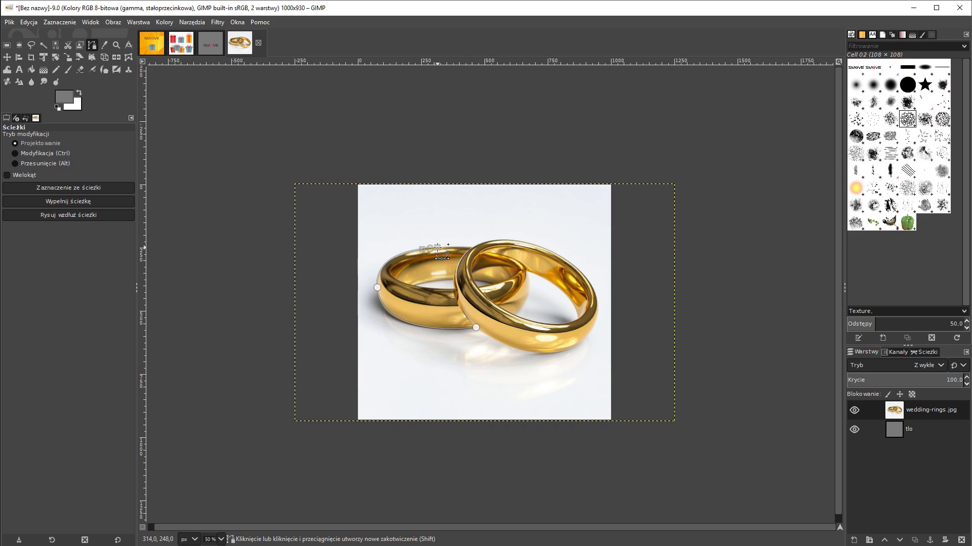
{"action": "left_click", "coordinate": [473, 248]}
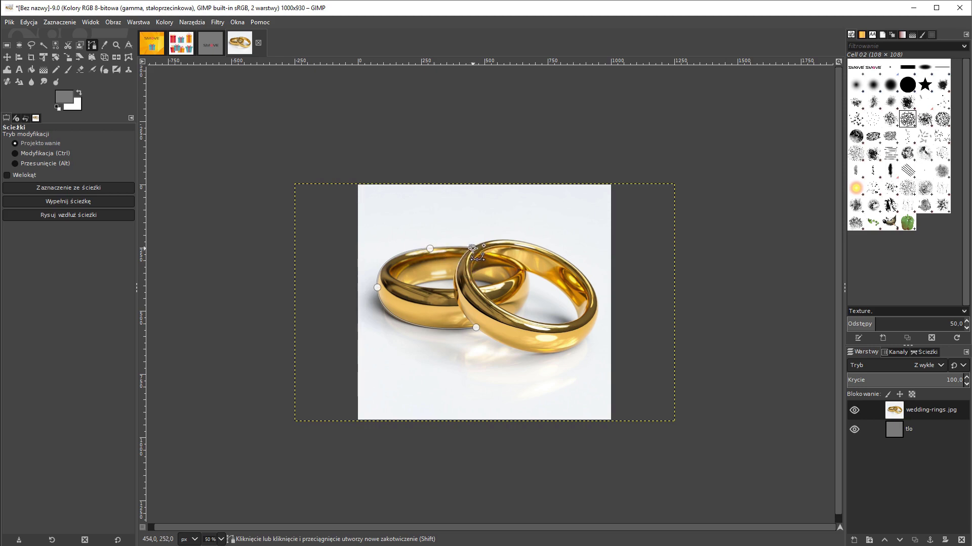
{"action": "left_click_drag", "start_coordinate": [472, 248], "coordinate": [496, 249]}
{"action": "left_click_drag", "start_coordinate": [496, 250], "coordinate": [488, 248]}
- Fix the top anchor's handle and extend the path around the front ring's top right
{"action": "key", "text": "ctrl"}
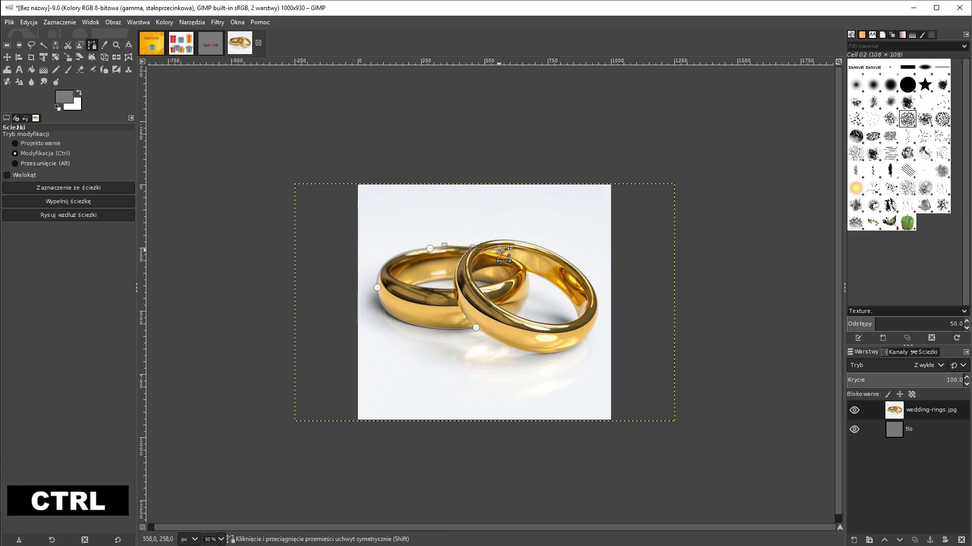
{"action": "mouse_move", "coordinate": [500, 250]}
{"action": "left_mouse_down"}
{"action": "mouse_move", "coordinate": [449, 329]}
{"action": "mouse_move", "coordinate": [499, 266]}
{"action": "left_mouse_up"}
{"action": "left_click_drag", "start_coordinate": [499, 267], "coordinate": [472, 247]}
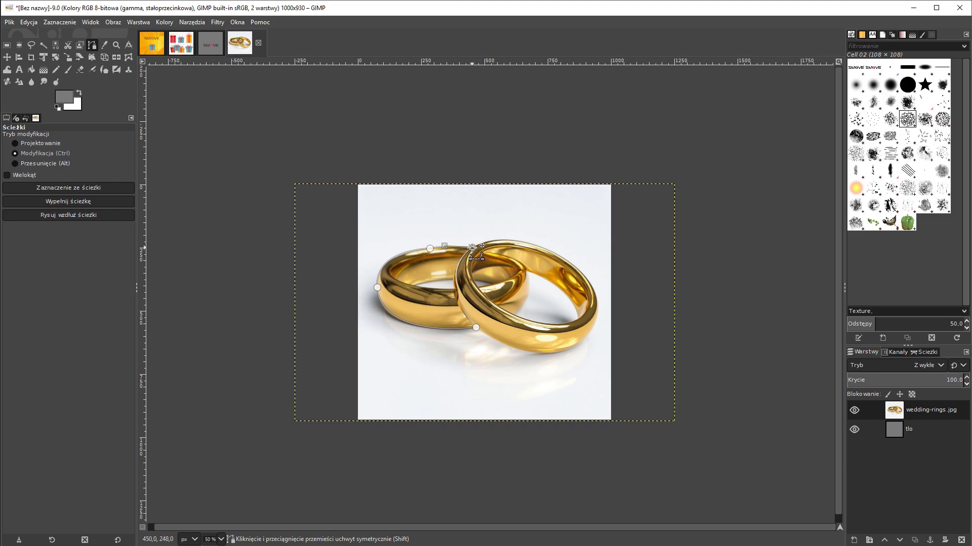
{"action": "left_click", "coordinate": [517, 241]}
{"action": "left_click_drag", "start_coordinate": [595, 291], "coordinate": [610, 319]}
{"action": "mouse_move", "coordinate": [537, 353]}
{"action": "left_mouse_down"}
{"action": "mouse_move", "coordinate": [479, 359]}
{"action": "mouse_move", "coordinate": [467, 334]}
{"action": "left_mouse_up"}
{"action": "left_click", "coordinate": [28, 22]}
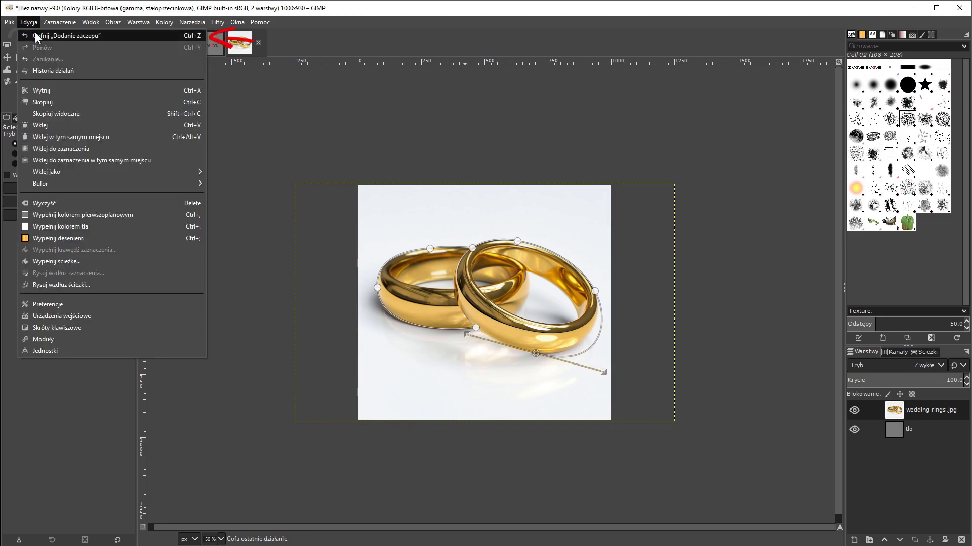
- Undo the stray anchor and trace the path below the front ring's right side and bottom
{"action": "left_click", "coordinate": [33, 34]}
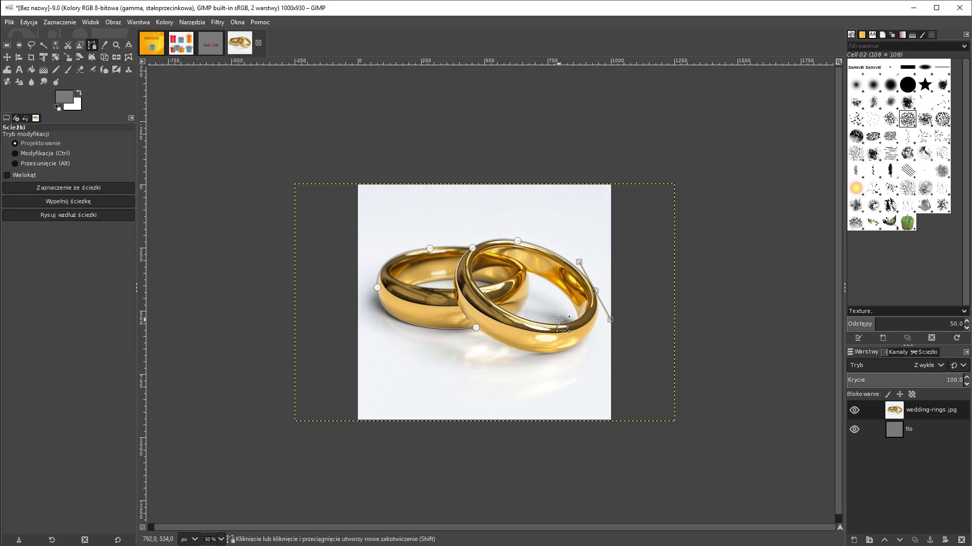
{"action": "left_click_drag", "start_coordinate": [568, 349], "coordinate": [554, 350]}
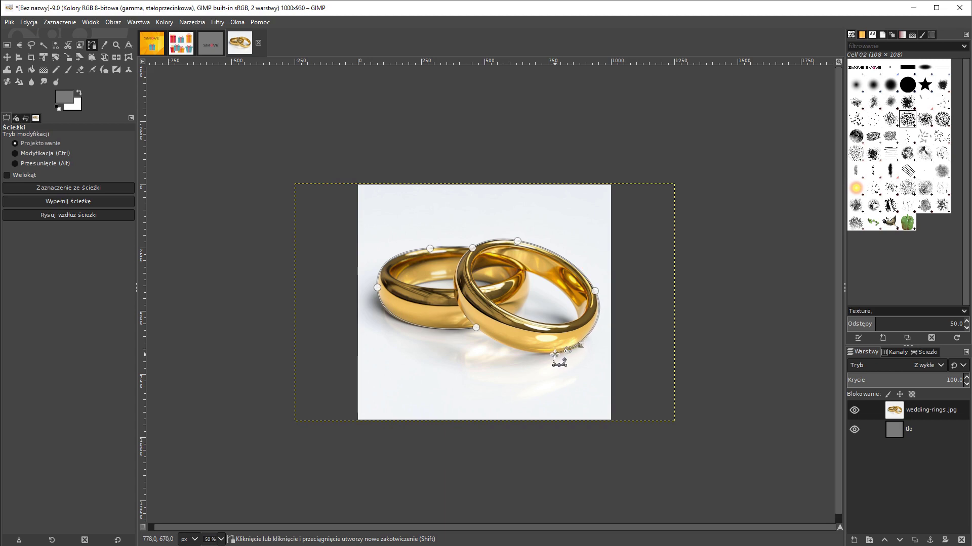
{"action": "mouse_move", "coordinate": [553, 354]}
{"action": "left_mouse_down"}
{"action": "mouse_move", "coordinate": [449, 380]}
{"action": "mouse_move", "coordinate": [550, 357]}
{"action": "left_mouse_up"}
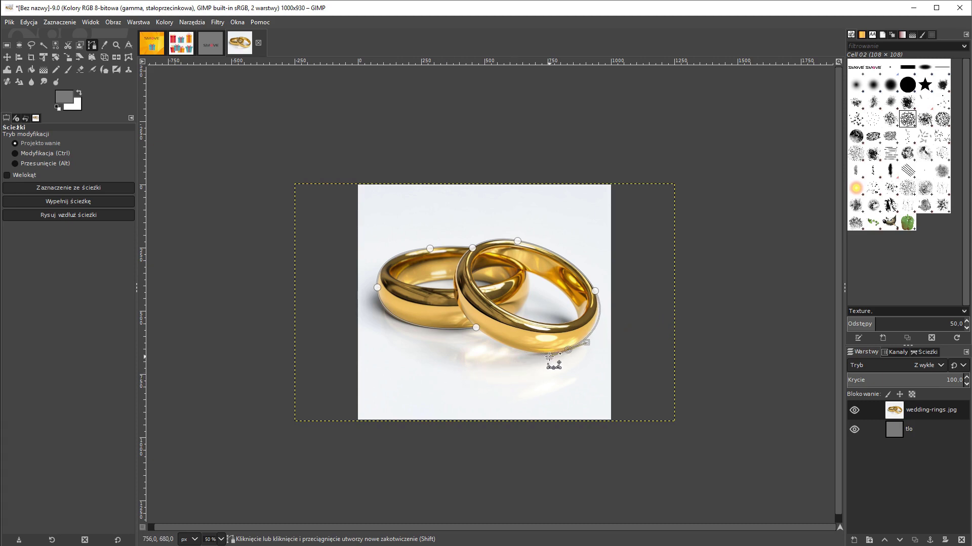
{"action": "mouse_move", "coordinate": [486, 336]}
{"action": "left_mouse_down"}
{"action": "mouse_move", "coordinate": [431, 310]}
{"action": "mouse_move", "coordinate": [426, 316]}
{"action": "left_mouse_up"}
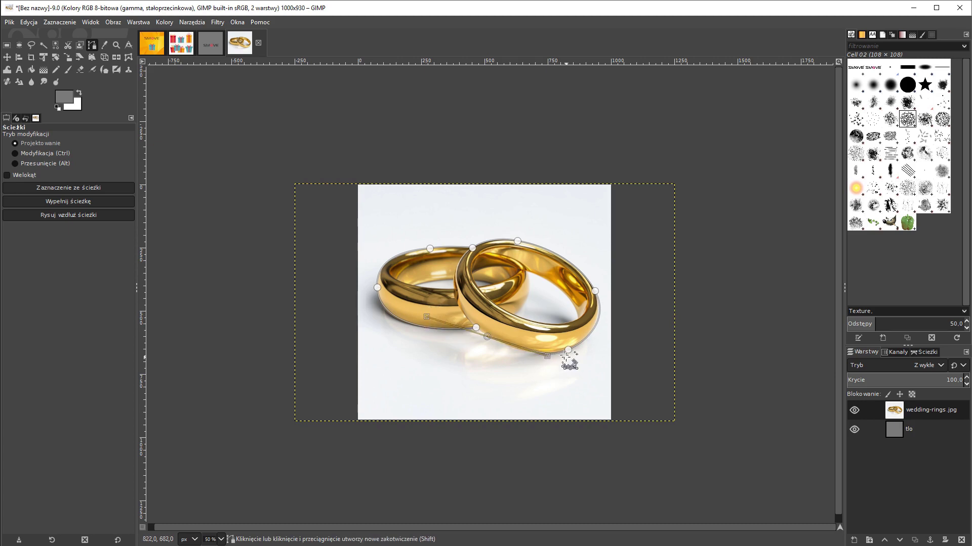
{"action": "key", "text": "ctrl"}
{"action": "left_click_drag", "start_coordinate": [548, 356], "coordinate": [534, 359]}
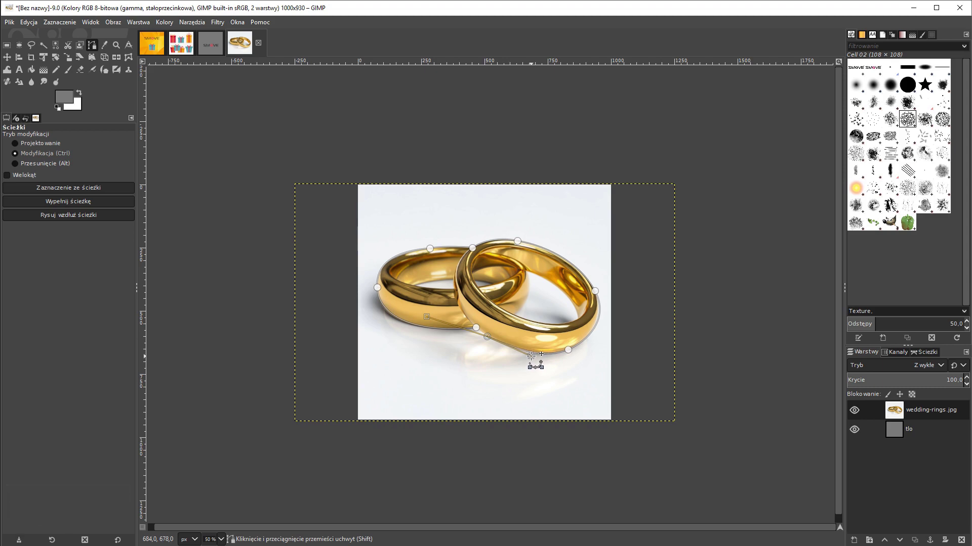
{"action": "left_click", "coordinate": [568, 350]}
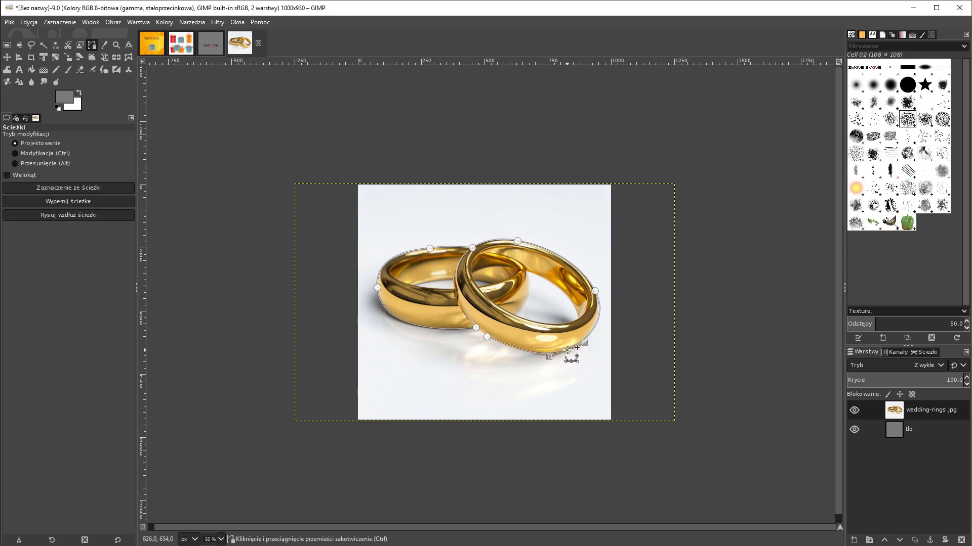
{"action": "left_click_drag", "start_coordinate": [566, 349], "coordinate": [566, 348]}
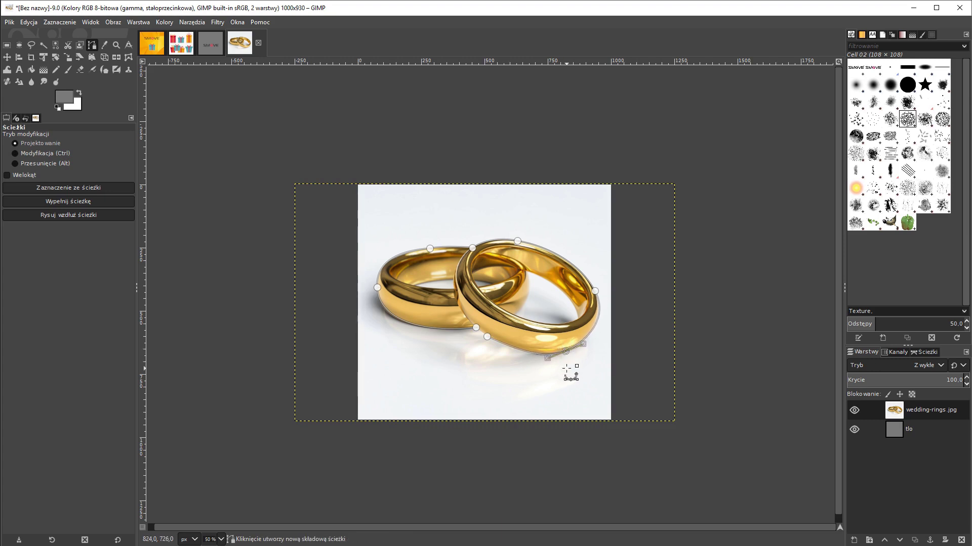
- Undo an accidental shift of the whole path, then zoom to fit the image
{"action": "key", "text": "alt"}
{"action": "left_click_drag", "start_coordinate": [566, 350], "coordinate": [586, 353]}
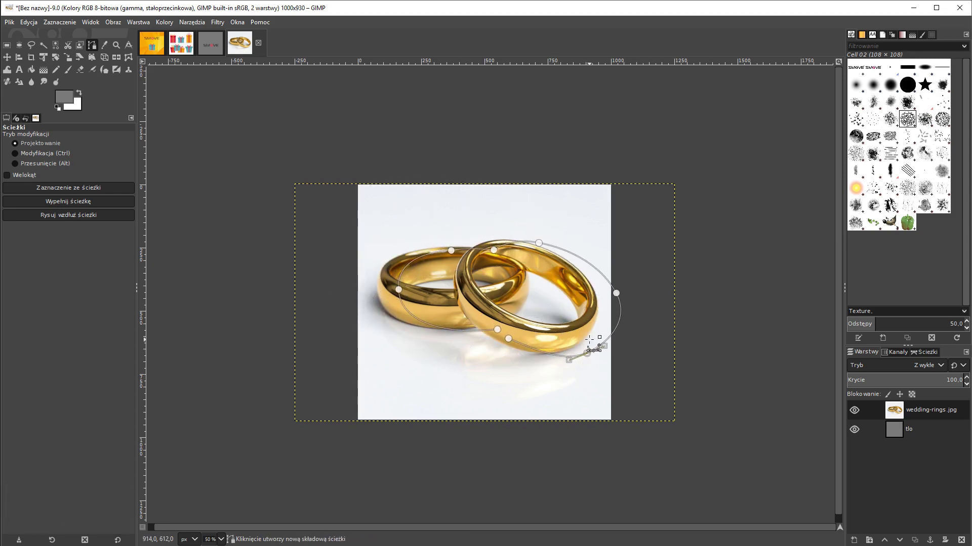
{"action": "key", "text": "ctrl"}
{"action": "key", "text": "ctrl+z"}
{"action": "key", "text": "ctrl"}
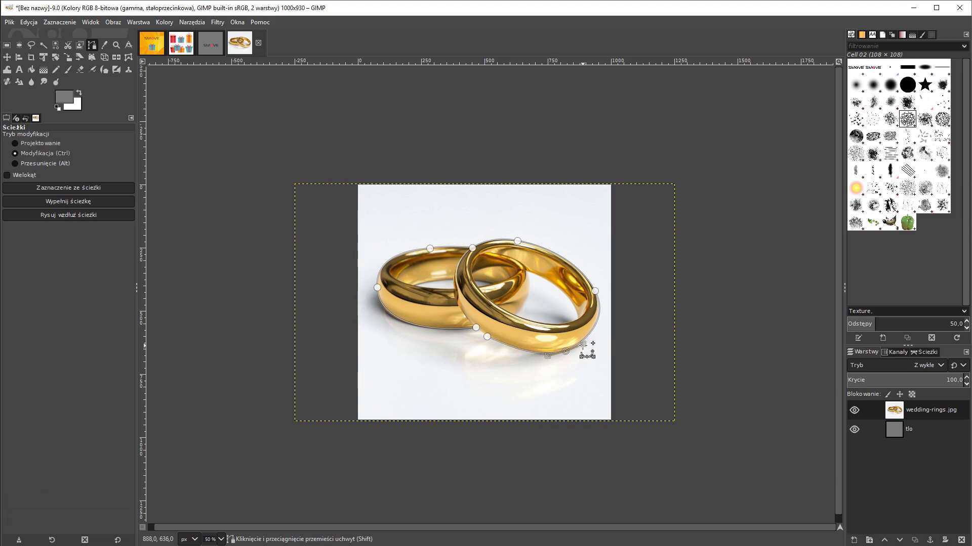
{"action": "left_click", "coordinate": [594, 291]}
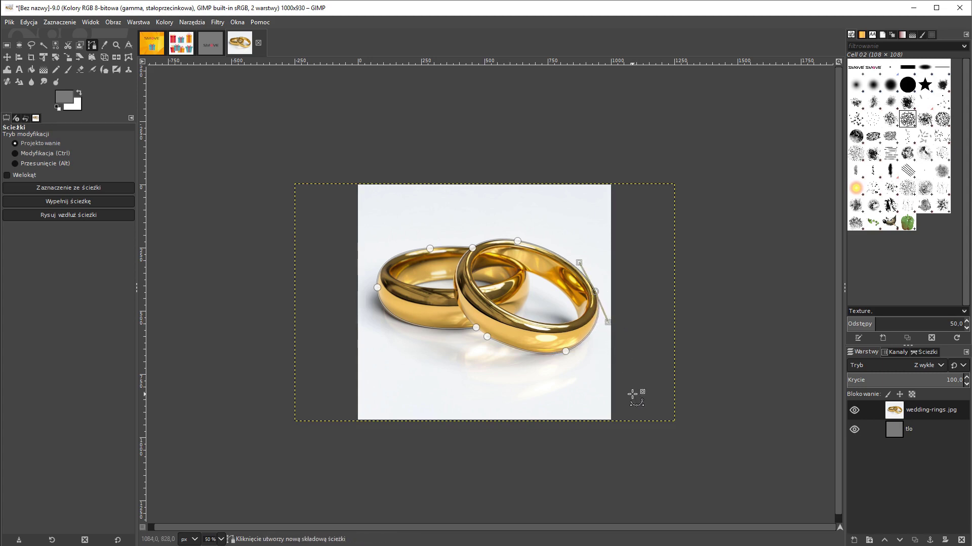
{"action": "left_click", "coordinate": [839, 62]}
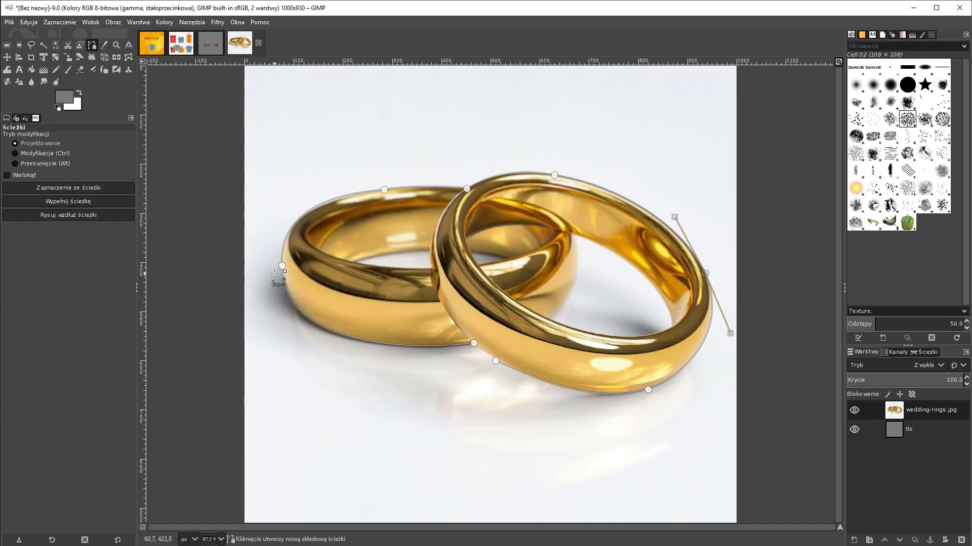
- Adjust anchors and handles along the front ring's lower edge, then start a new layer named obrys
{"action": "left_click", "coordinate": [839, 61]}
{"action": "left_click", "coordinate": [495, 360]}
{"action": "left_click_drag", "start_coordinate": [495, 361], "coordinate": [511, 368]}
{"action": "left_click_drag", "start_coordinate": [595, 407], "coordinate": [594, 400]}
{"action": "left_click_drag", "start_coordinate": [394, 327], "coordinate": [493, 354]}
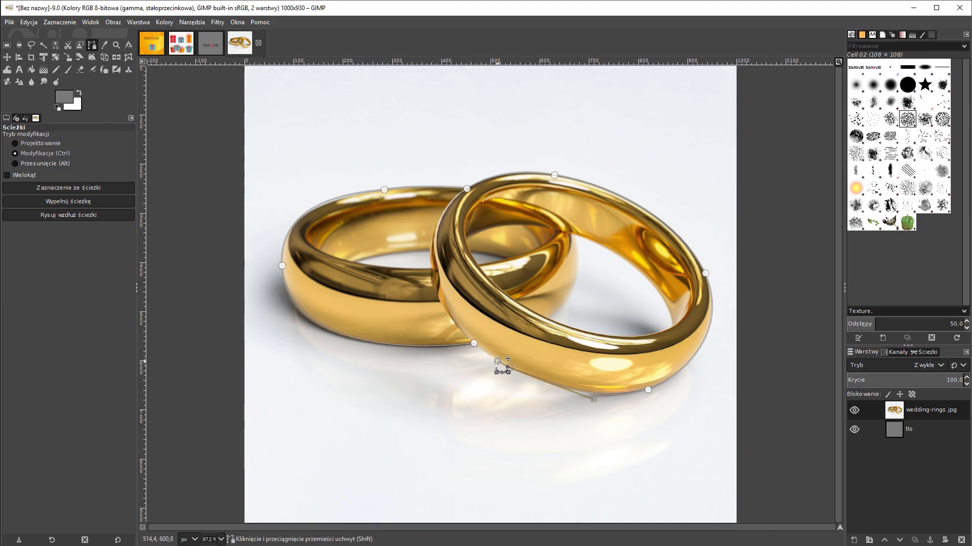
{"action": "left_click", "coordinate": [478, 346]}
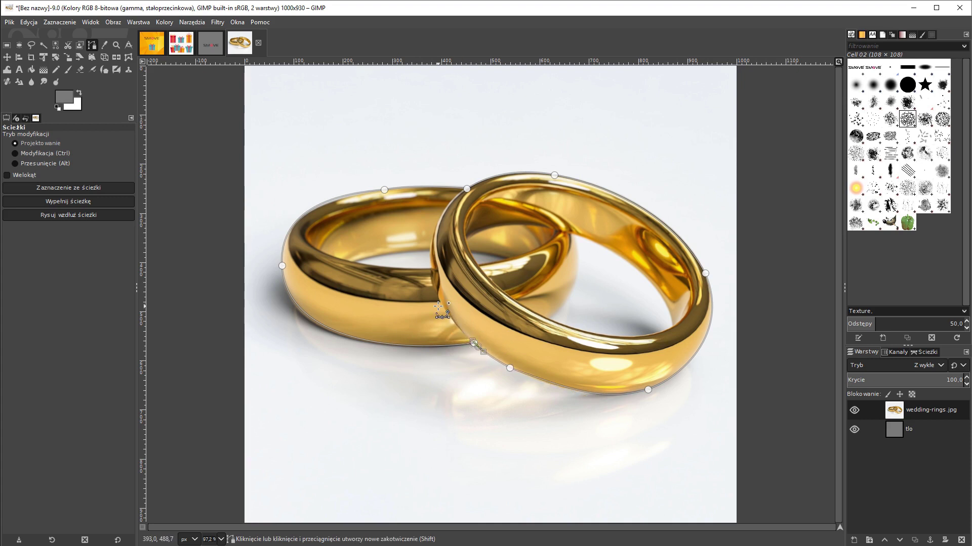
{"action": "left_click", "coordinate": [854, 541]}
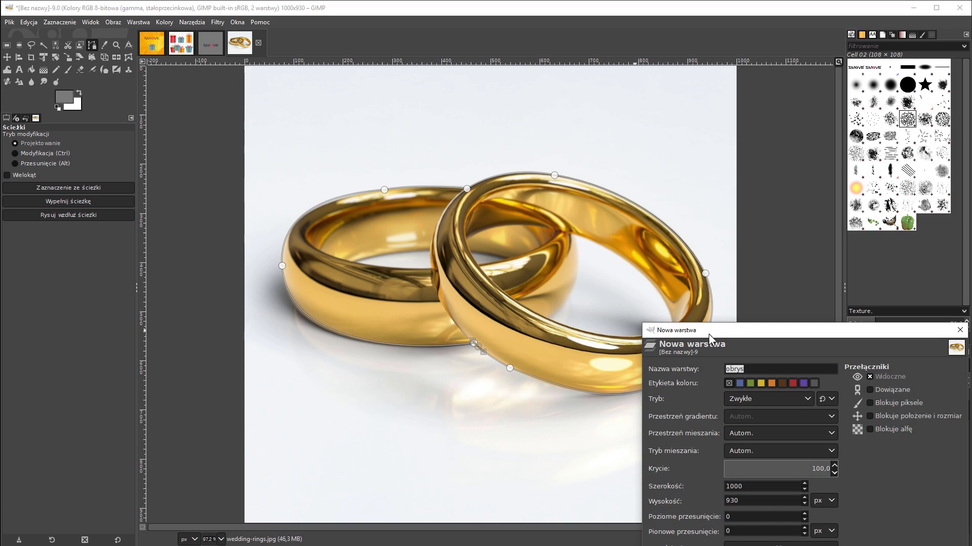
- Create a transparent layer named obrys and fill the ring outline path with solid grey
{"action": "left_click_drag", "start_coordinate": [708, 334], "coordinate": [471, 202]}
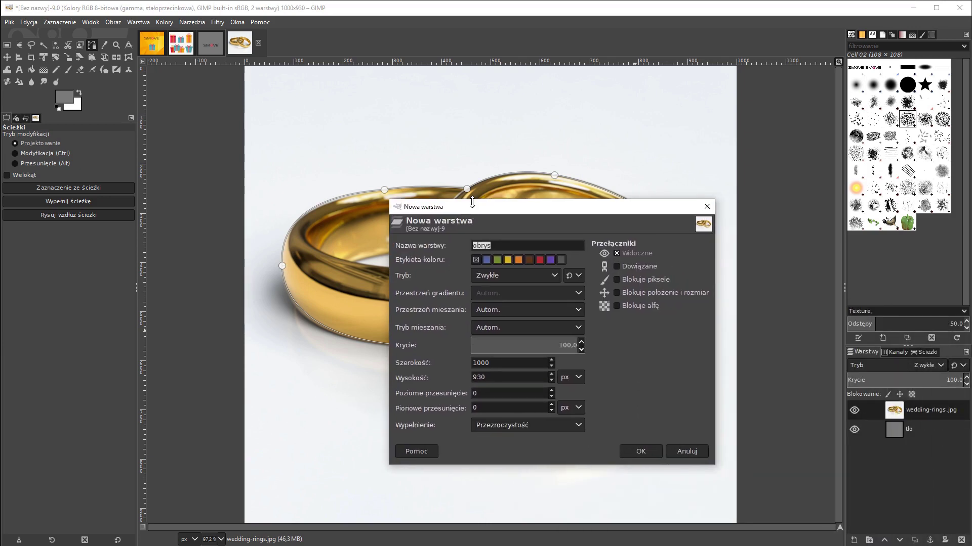
{"action": "left_click", "coordinate": [634, 451]}
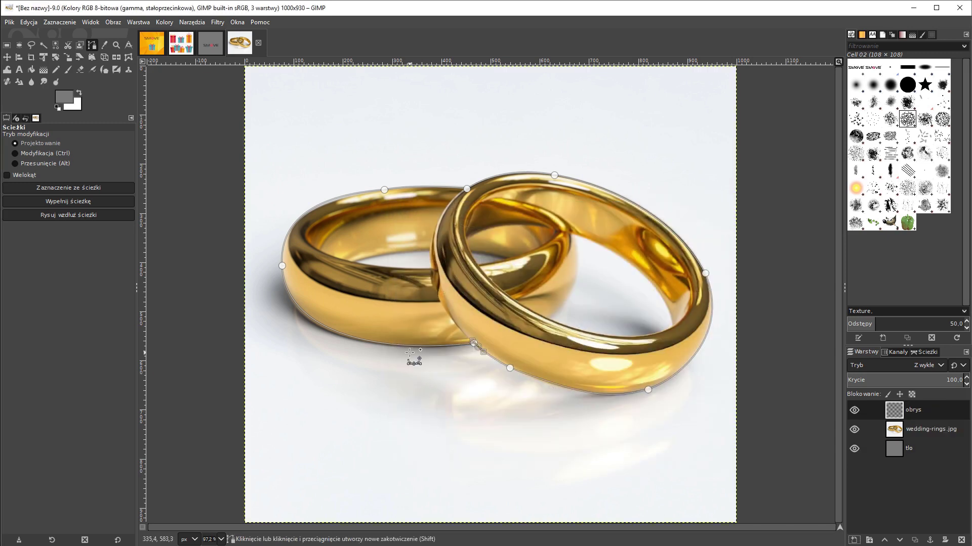
{"action": "left_click", "coordinate": [65, 199]}
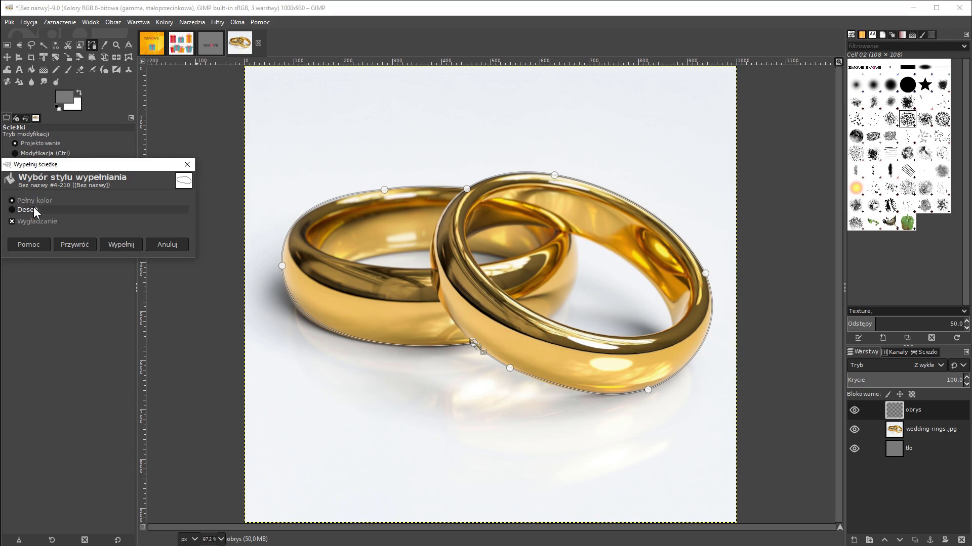
{"action": "left_click", "coordinate": [116, 243]}
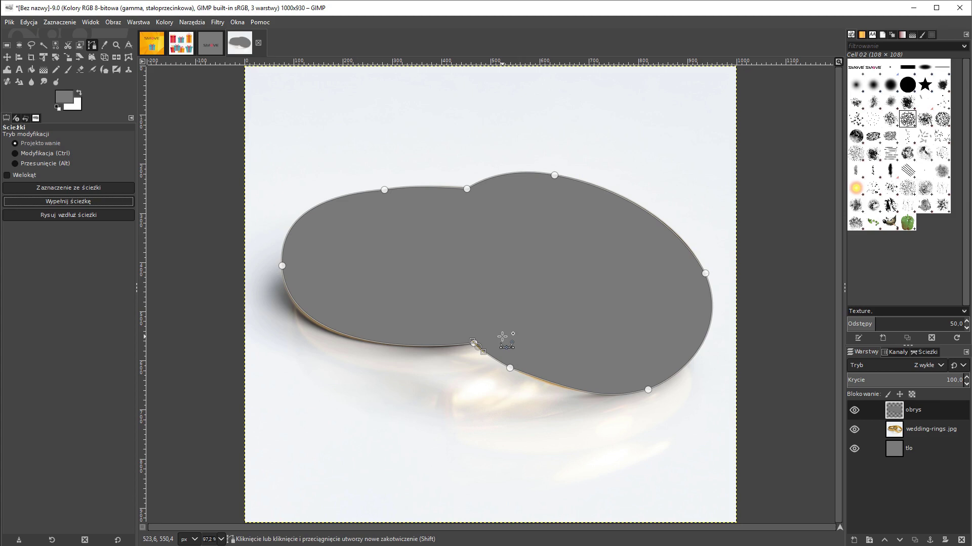
- Nudge the outline's left anchor and reshape the curve near the ring bottom
{"action": "left_click", "coordinate": [282, 266]}
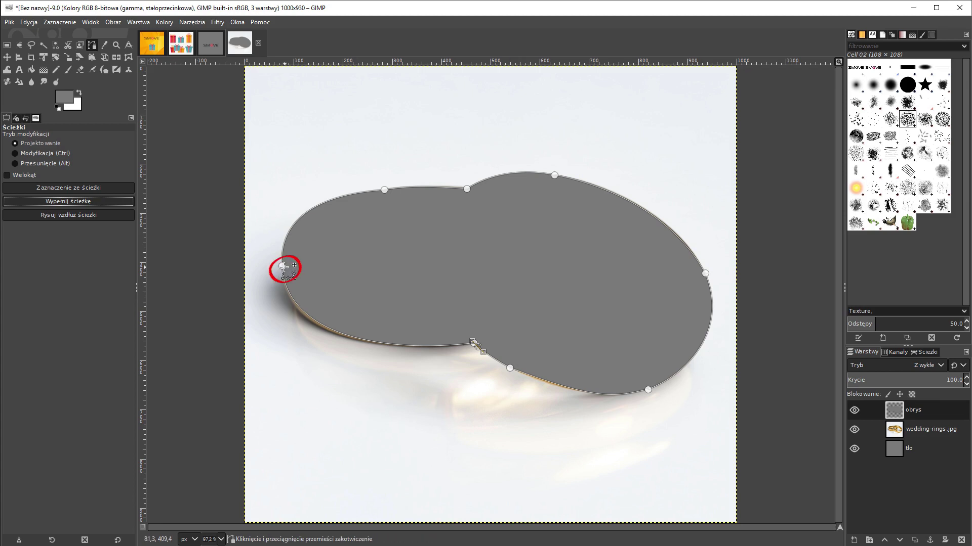
{"action": "left_click_drag", "start_coordinate": [282, 266], "coordinate": [282, 269]}
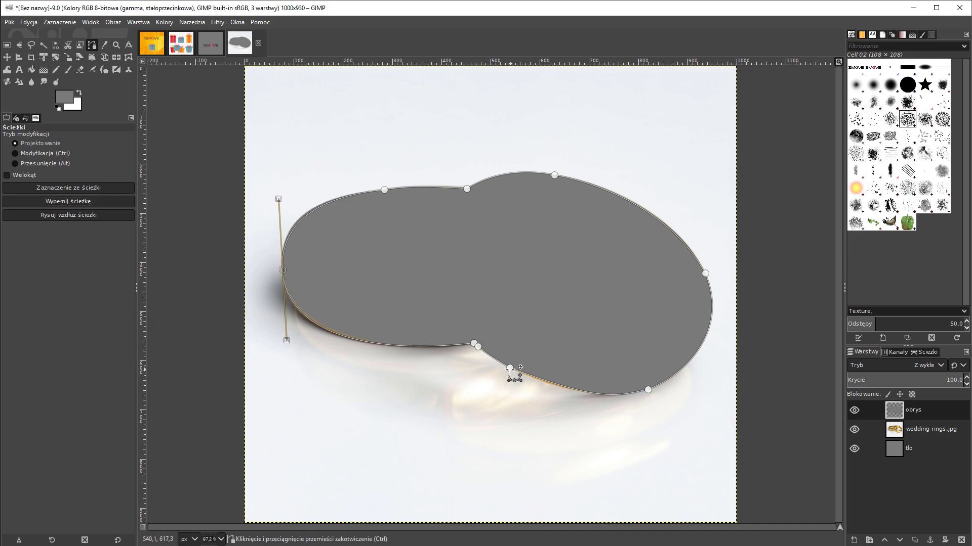
{"action": "left_click_drag", "start_coordinate": [509, 368], "coordinate": [500, 363]}
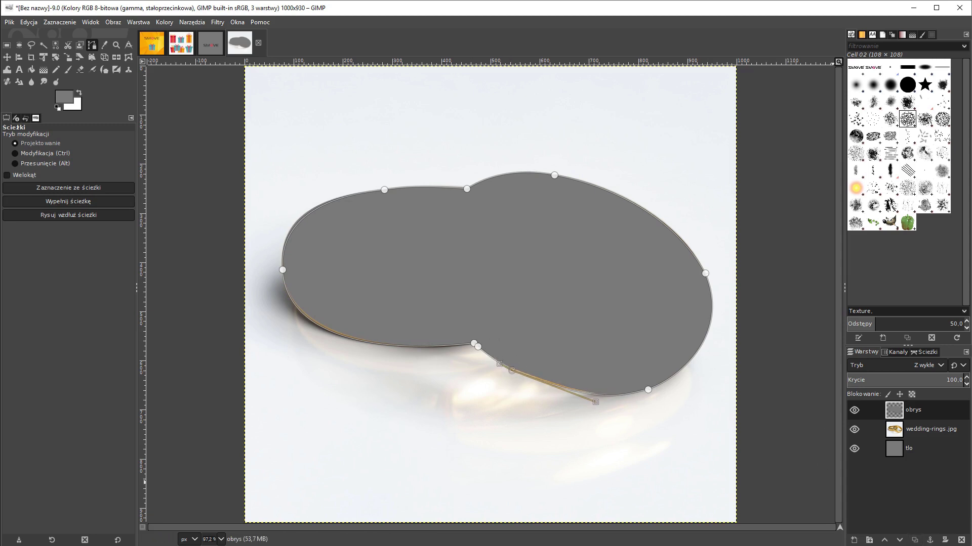
- Replace obrys with a fresh transparent layer and refill the ring path with solid grey
{"action": "left_click", "coordinate": [961, 541]}
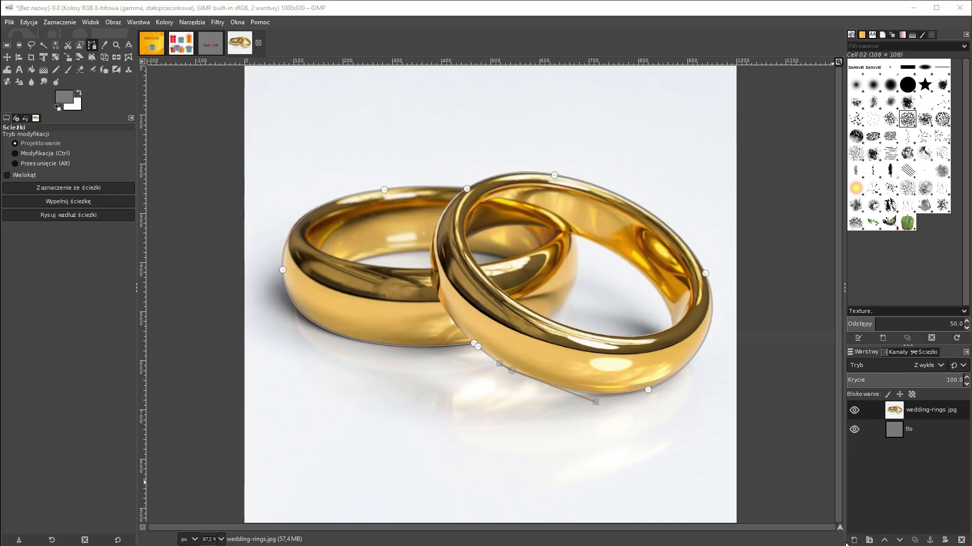
{"action": "left_click", "coordinate": [853, 540]}
{"action": "key", "text": "Return"}
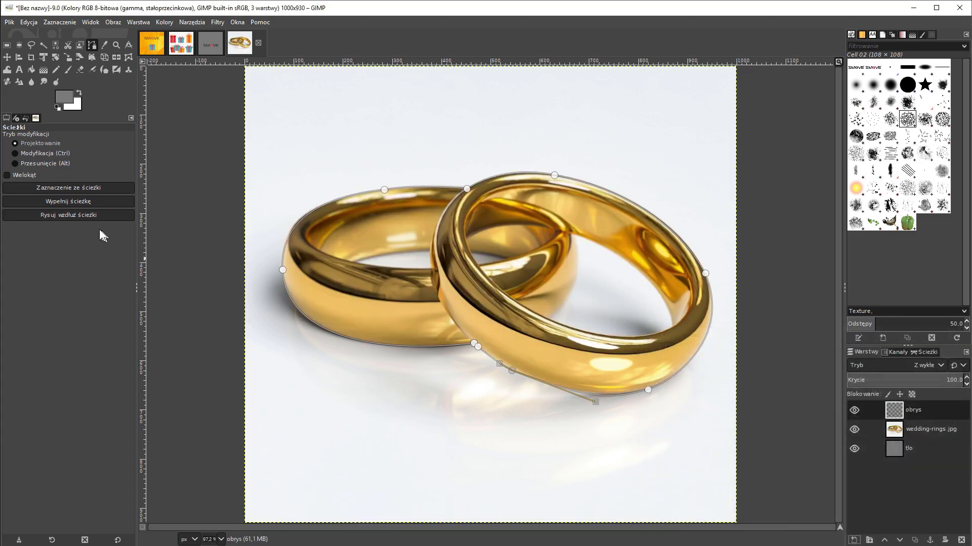
{"action": "left_click", "coordinate": [53, 201]}
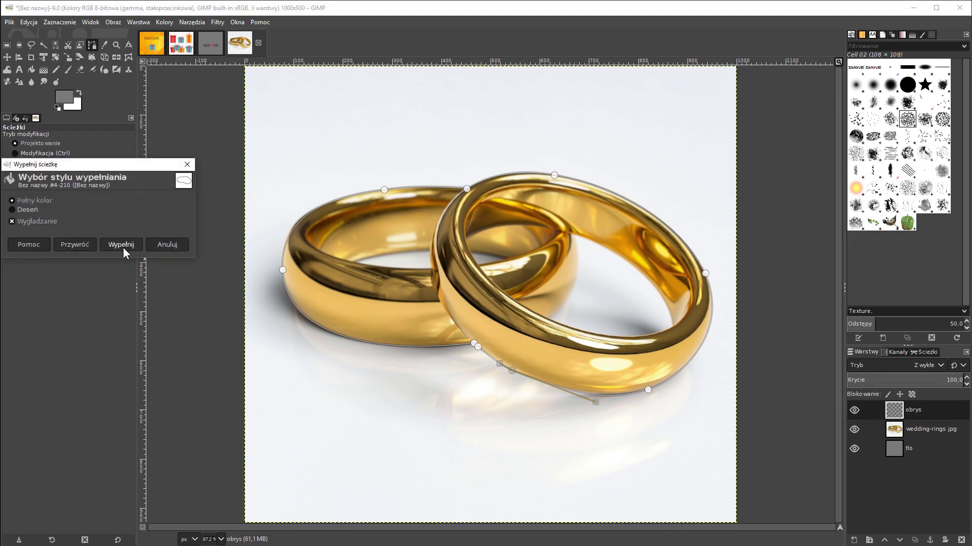
{"action": "left_click", "coordinate": [123, 246]}
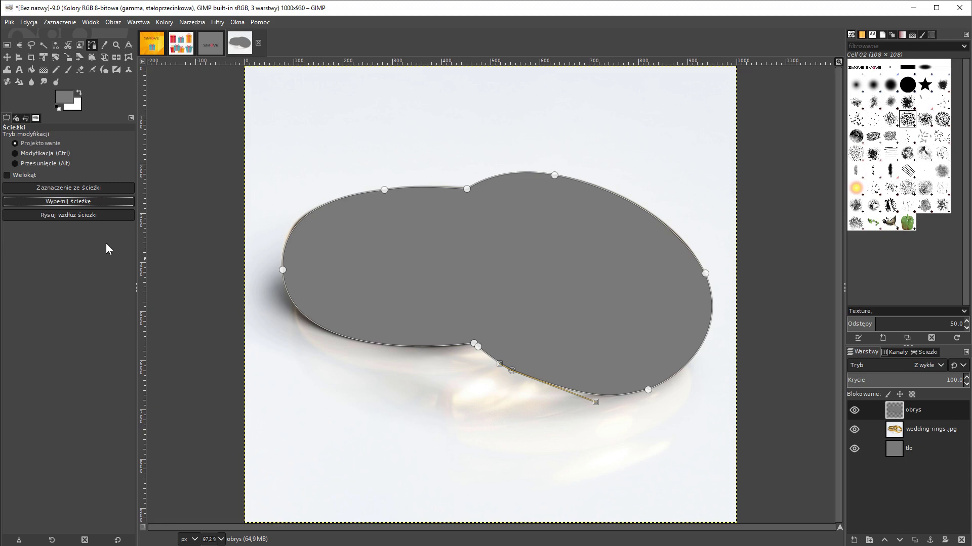
- Toggle the grey obrys layer to compare the outline with the rings, leaving it hidden
{"action": "left_click", "coordinate": [854, 410]}
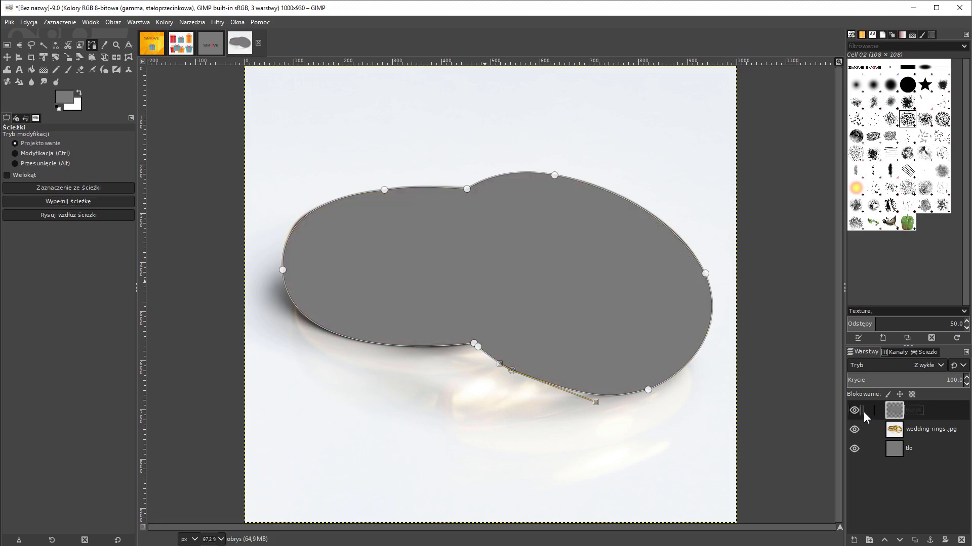
{"action": "left_click", "coordinate": [854, 410]}
{"action": "left_click", "coordinate": [852, 411]}
{"action": "left_click", "coordinate": [925, 352]}
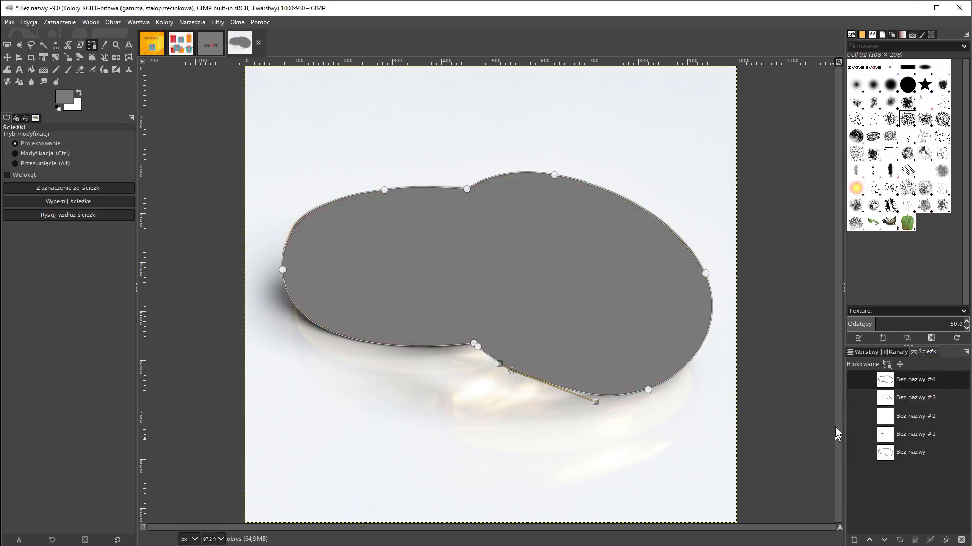
{"action": "left_click", "coordinate": [853, 354]}
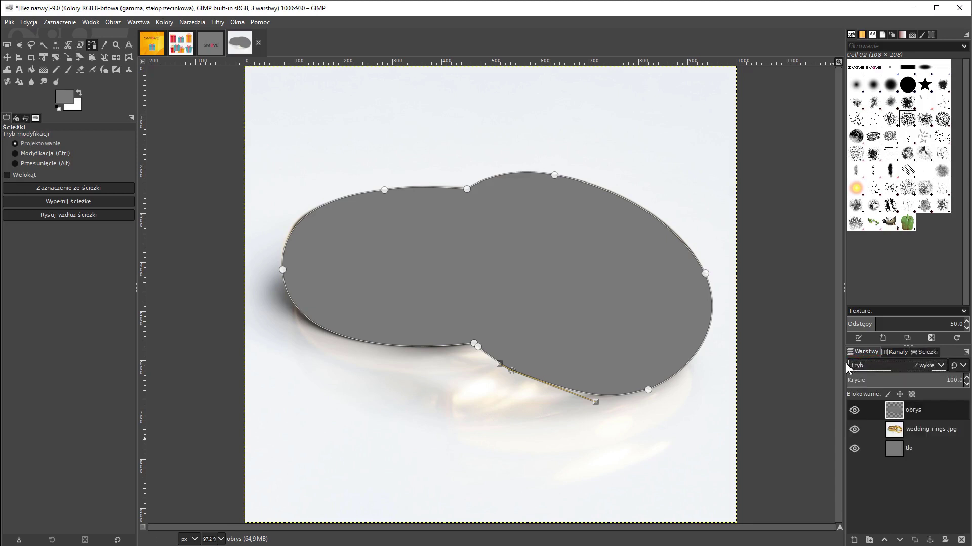
{"action": "left_click", "coordinate": [103, 45]}
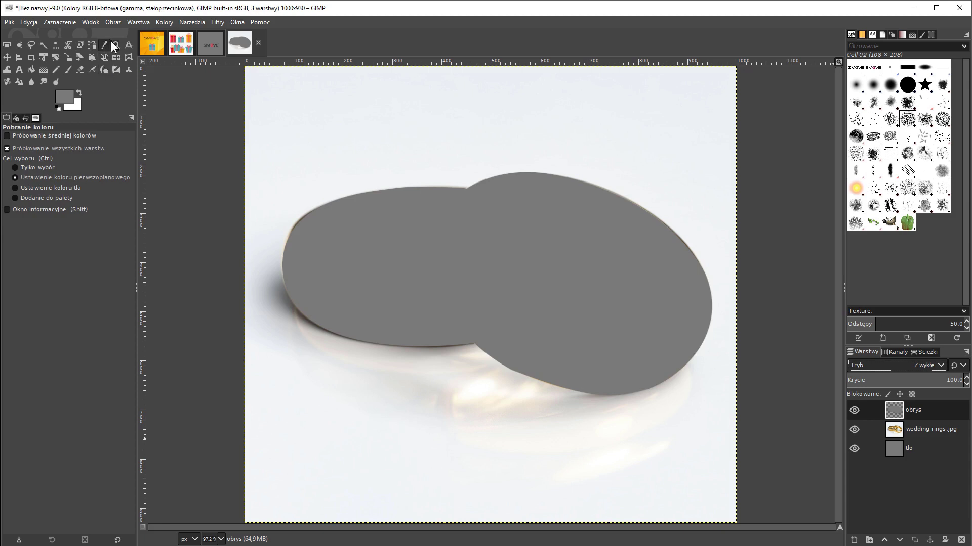
{"action": "left_click", "coordinate": [90, 46]}
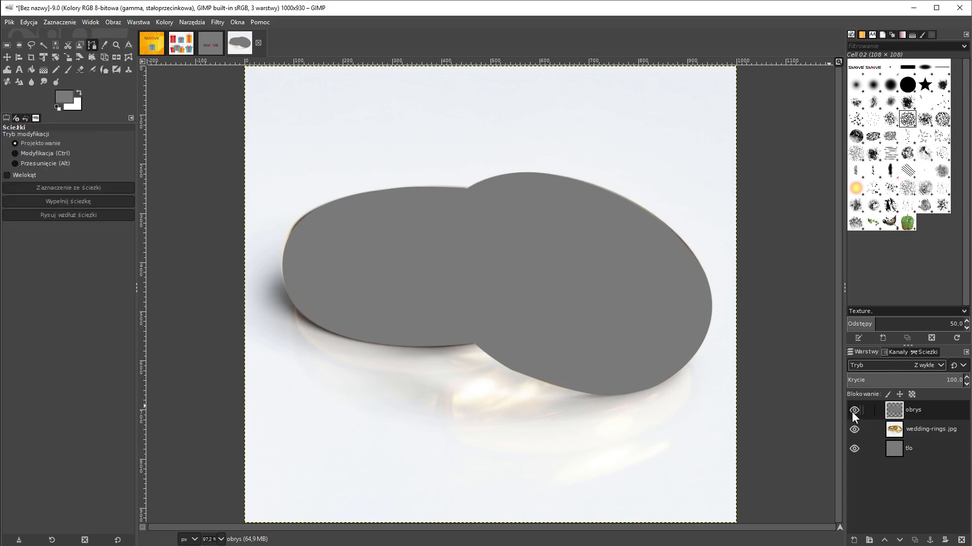
{"action": "left_click", "coordinate": [853, 411]}
{"action": "left_click", "coordinate": [116, 45]}
- Zoom in and trace a closed path around the gap inside the back ring
{"action": "left_click_drag", "start_coordinate": [330, 236], "coordinate": [448, 289]}
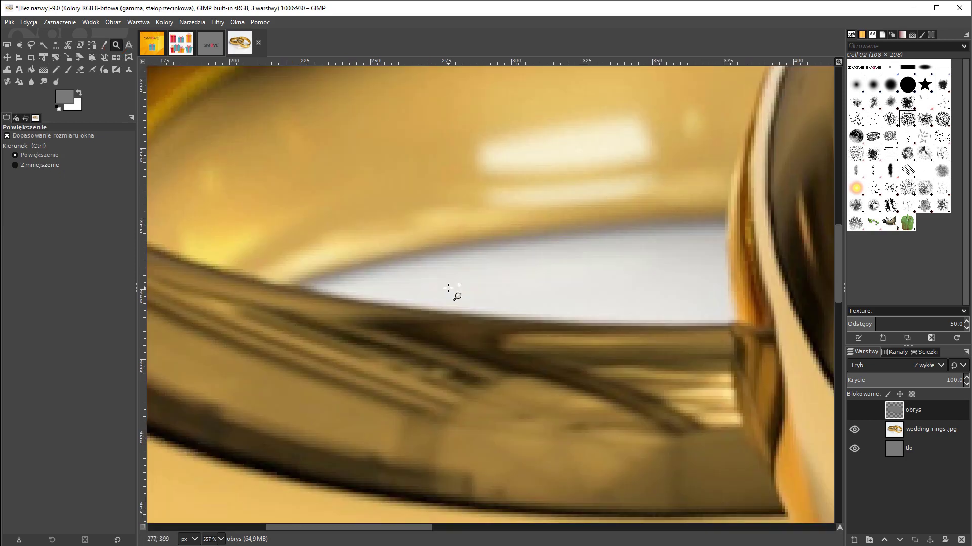
{"action": "left_click", "coordinate": [92, 45]}
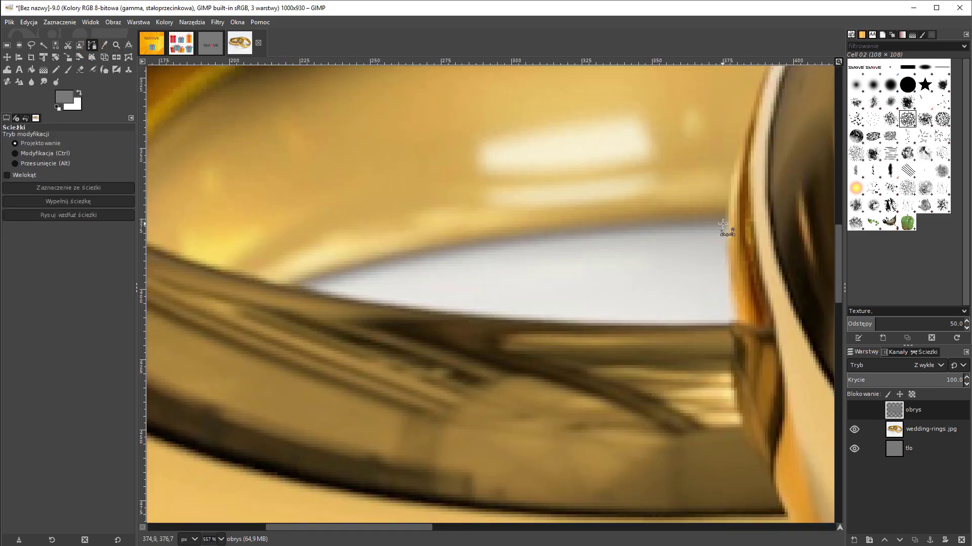
{"action": "left_click_drag", "start_coordinate": [724, 223], "coordinate": [626, 226]}
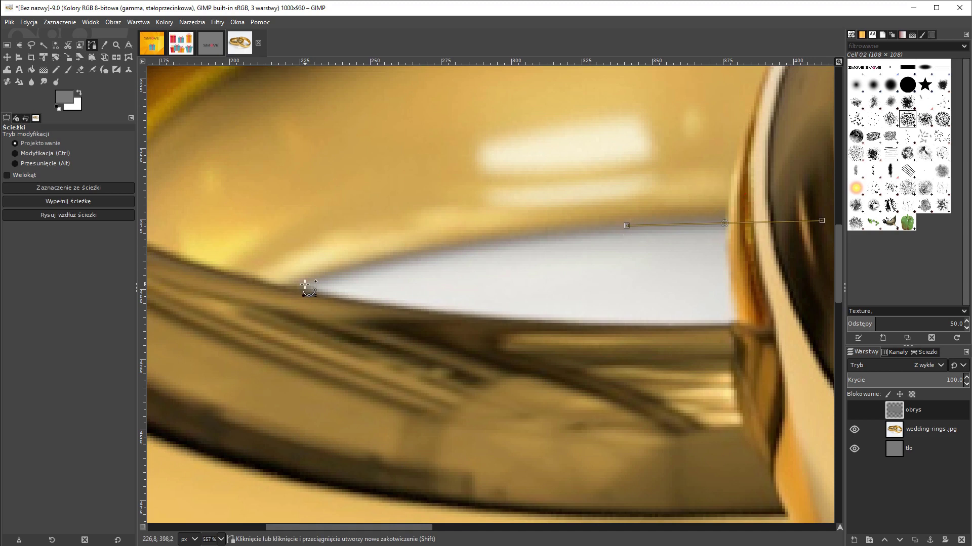
{"action": "mouse_move", "coordinate": [299, 285]}
{"action": "left_mouse_down"}
{"action": "mouse_move", "coordinate": [240, 326]}
{"action": "mouse_move", "coordinate": [386, 304]}
{"action": "left_mouse_up"}
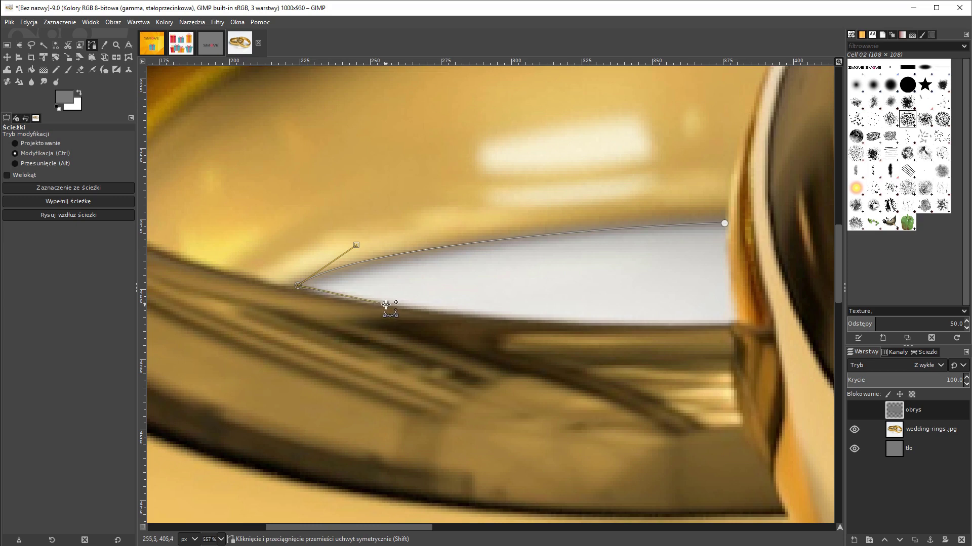
{"action": "left_click_drag", "start_coordinate": [386, 305], "coordinate": [373, 303]}
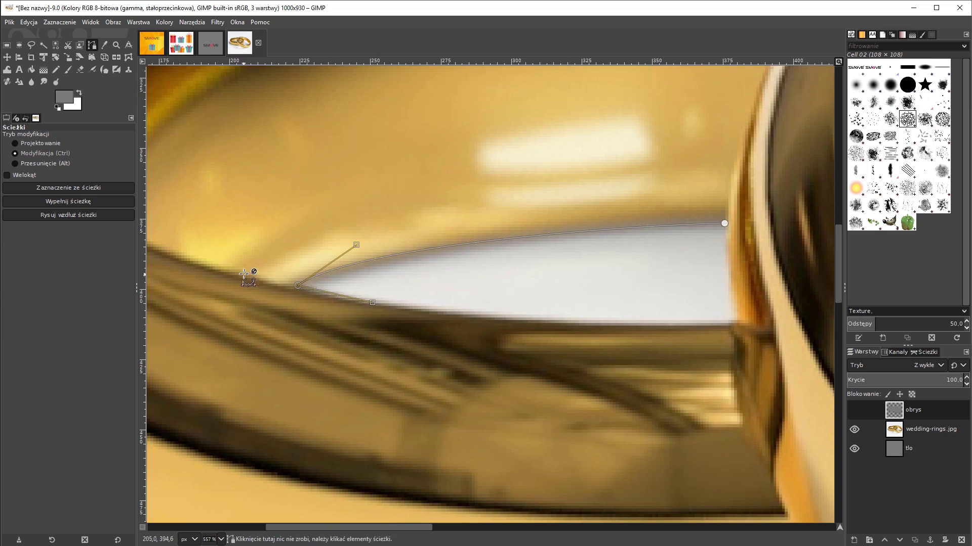
{"action": "left_click", "coordinate": [735, 322]}
{"action": "left_click_drag", "start_coordinate": [735, 322], "coordinate": [829, 317]}
{"action": "left_click", "coordinate": [616, 222], "text": "ctrl"}
{"action": "left_click_drag", "start_coordinate": [617, 213], "coordinate": [631, 325]}
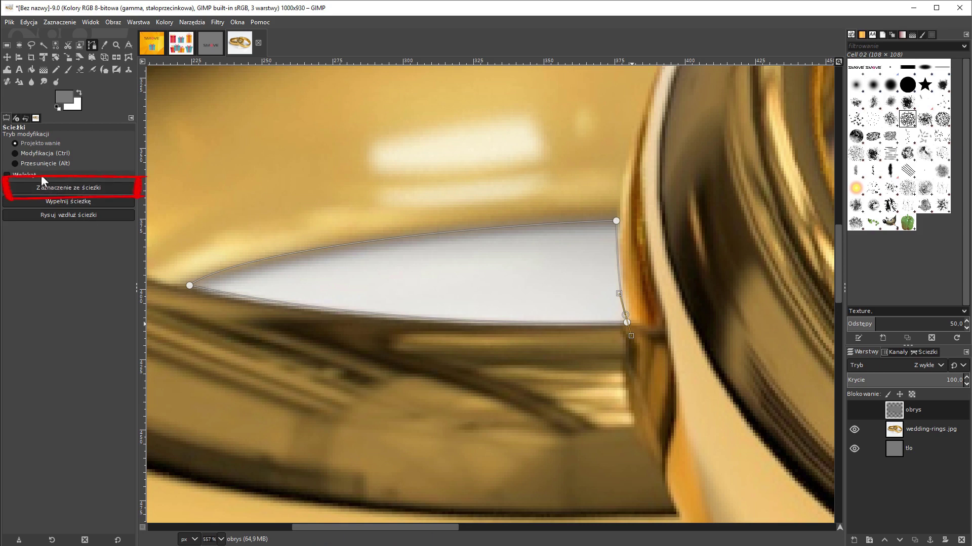
- Cut the gap selection out of the grey obrys layer, fit the image, and deselect
{"action": "left_click", "coordinate": [78, 187]}
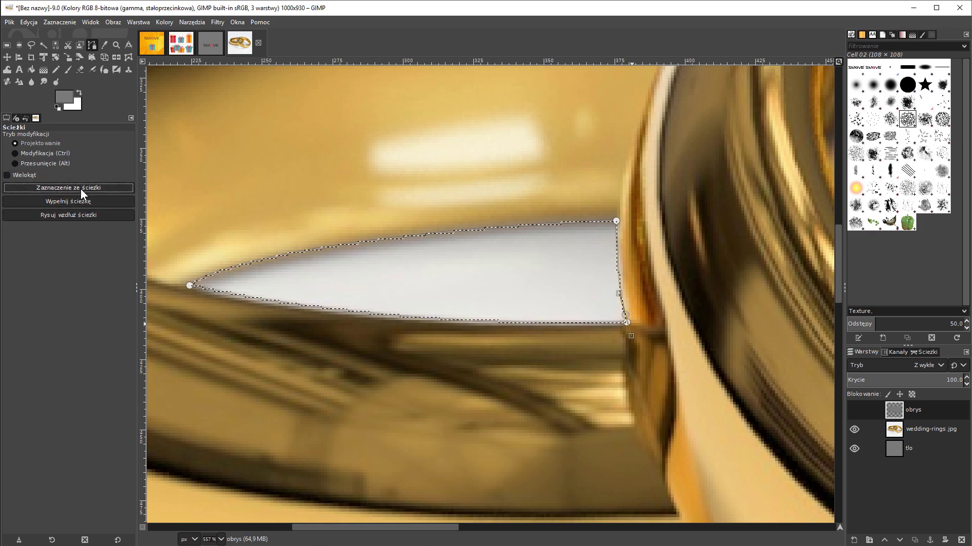
{"action": "left_click", "coordinate": [854, 410]}
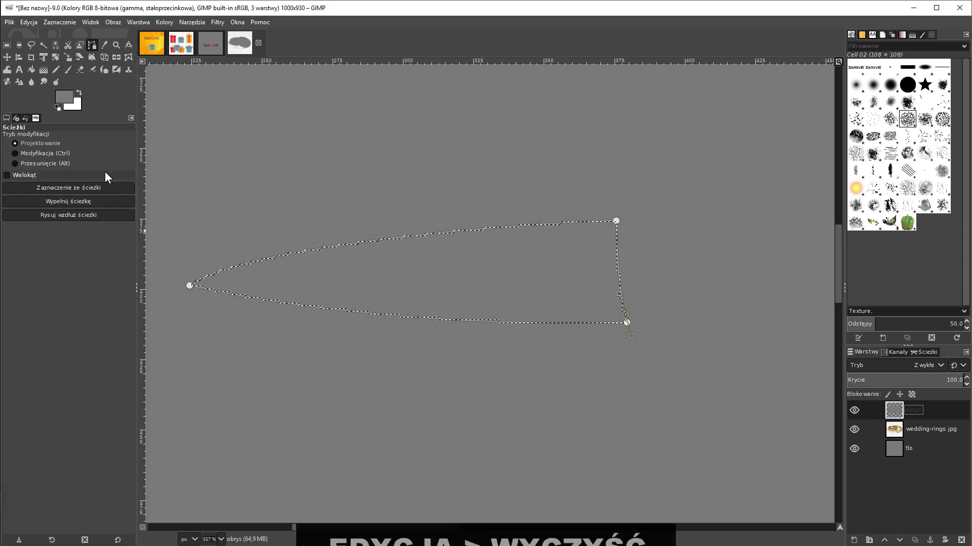
{"action": "key", "text": "Delete"}
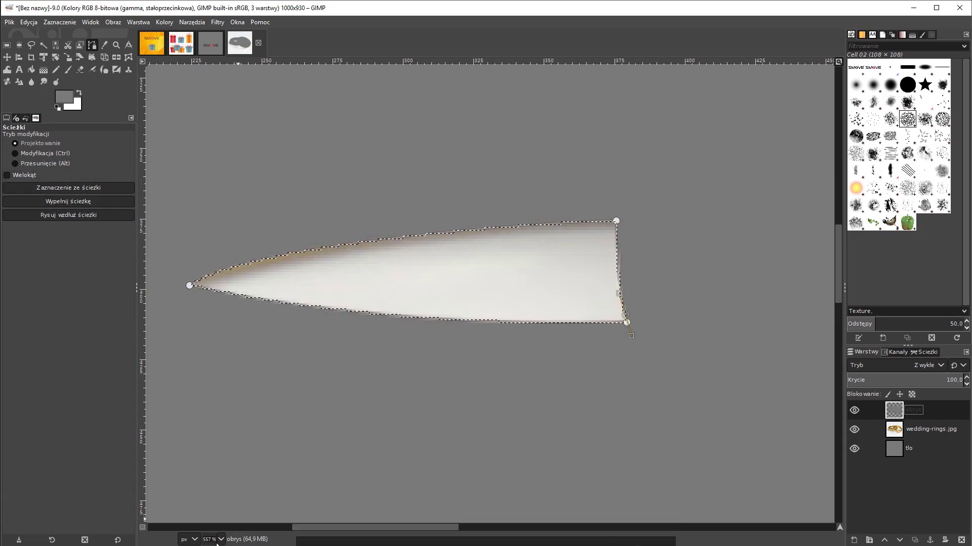
{"action": "left_click", "coordinate": [201, 534]}
{"action": "left_click", "coordinate": [216, 497]}
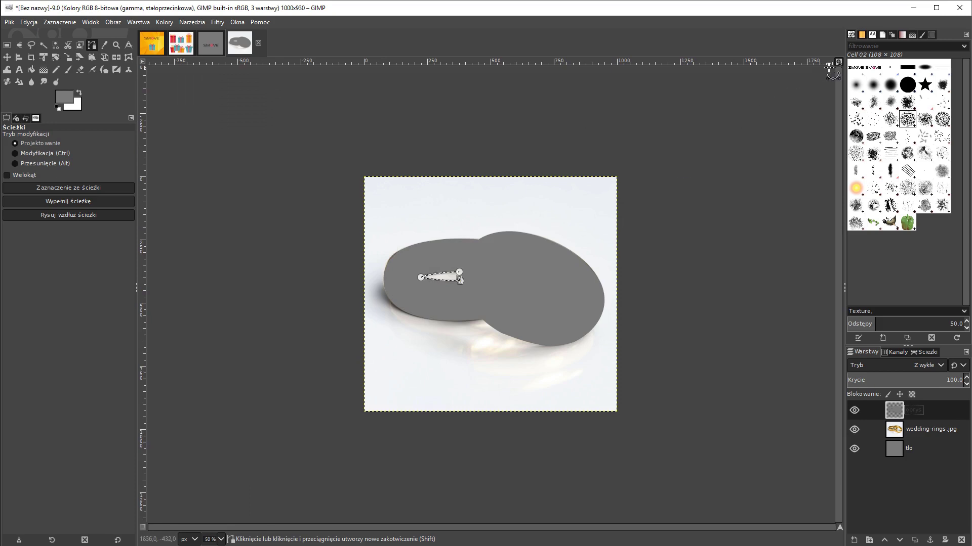
{"action": "key", "text": "shift+ctrl+j"}
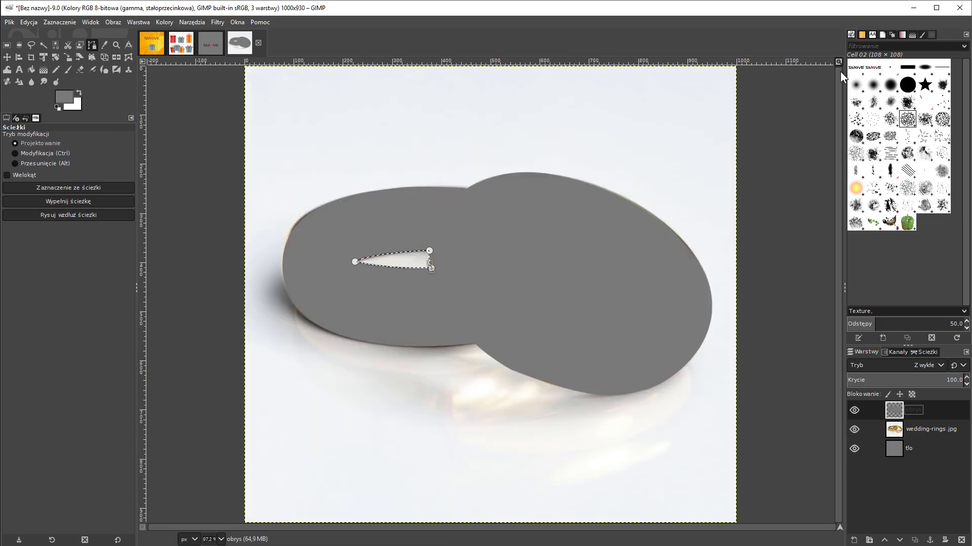
{"action": "left_click", "coordinate": [104, 45]}
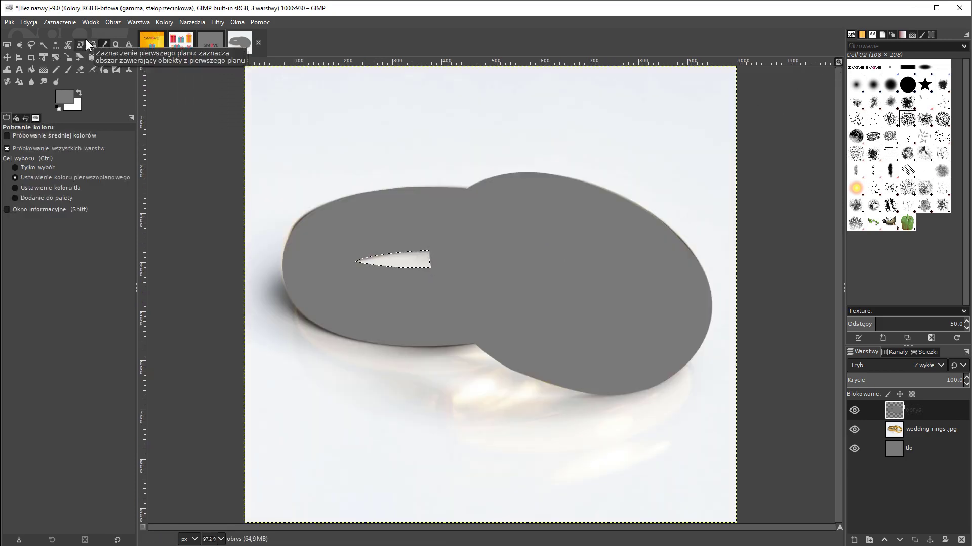
{"action": "left_click", "coordinate": [59, 22]}
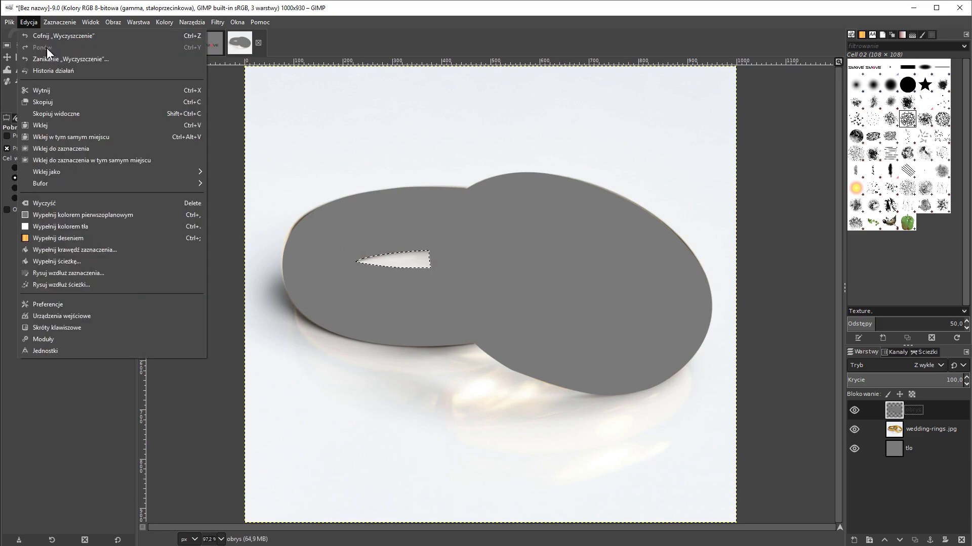
{"action": "left_click", "coordinate": [59, 45]}
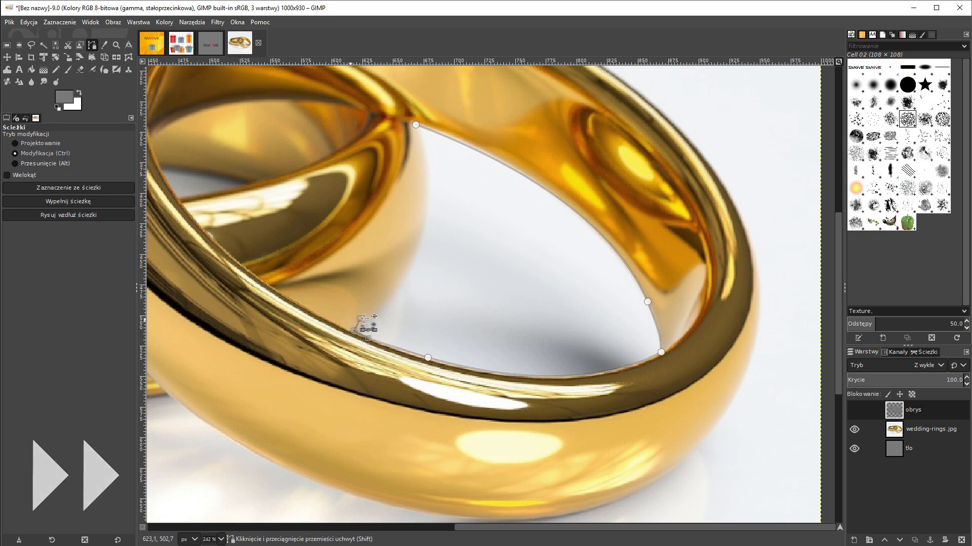
- Bend the new path to follow the front ring's inner edge
{"action": "left_click_drag", "start_coordinate": [415, 124], "coordinate": [431, 269]}
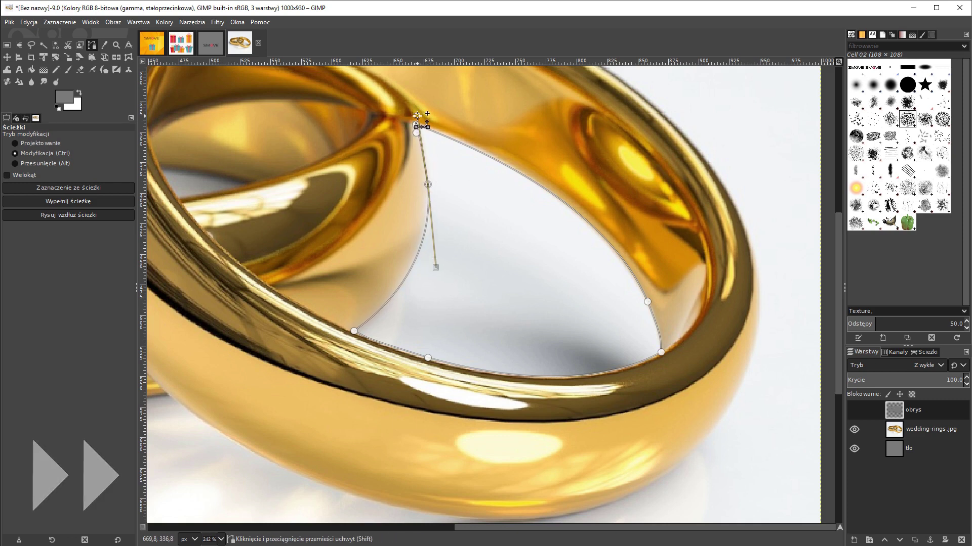
{"action": "left_click_drag", "start_coordinate": [418, 132], "coordinate": [431, 149]}
{"action": "left_click_drag", "start_coordinate": [427, 185], "coordinate": [435, 264]}
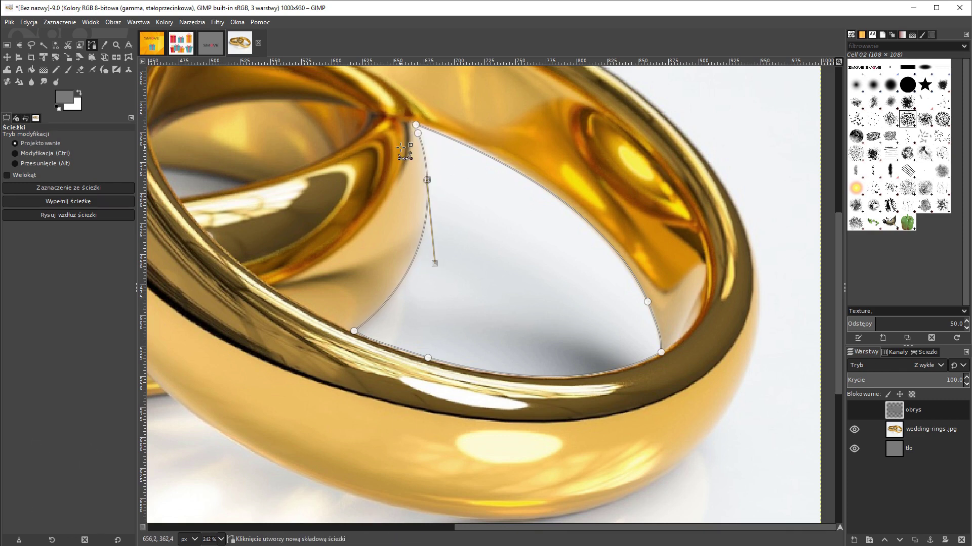
- Delete the front ring's inner opening from the grey obrys layer and fit the image to the window
{"action": "left_click", "coordinate": [68, 188]}
{"action": "left_click", "coordinate": [854, 410]}
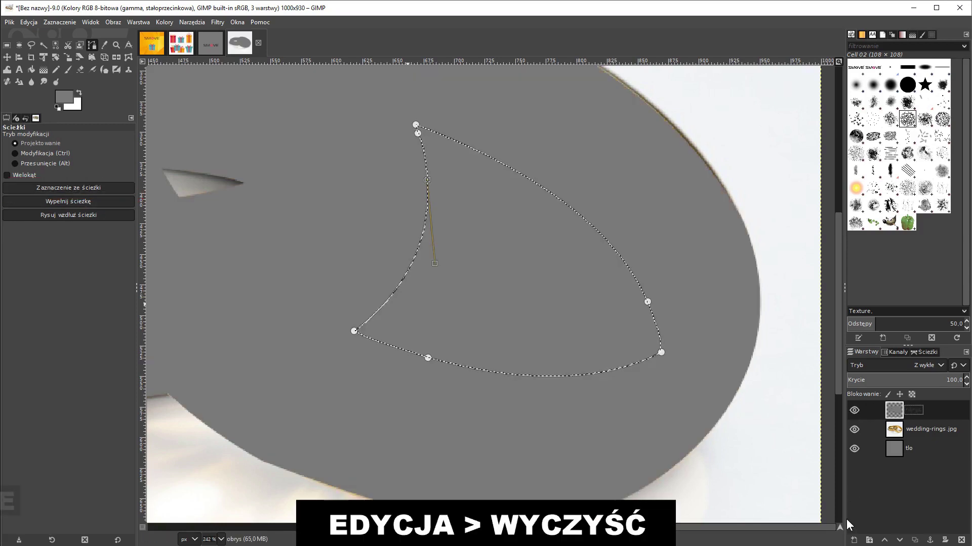
{"action": "key", "text": "Delete"}
{"action": "left_click", "coordinate": [91, 45]}
{"action": "left_click", "coordinate": [221, 539]}
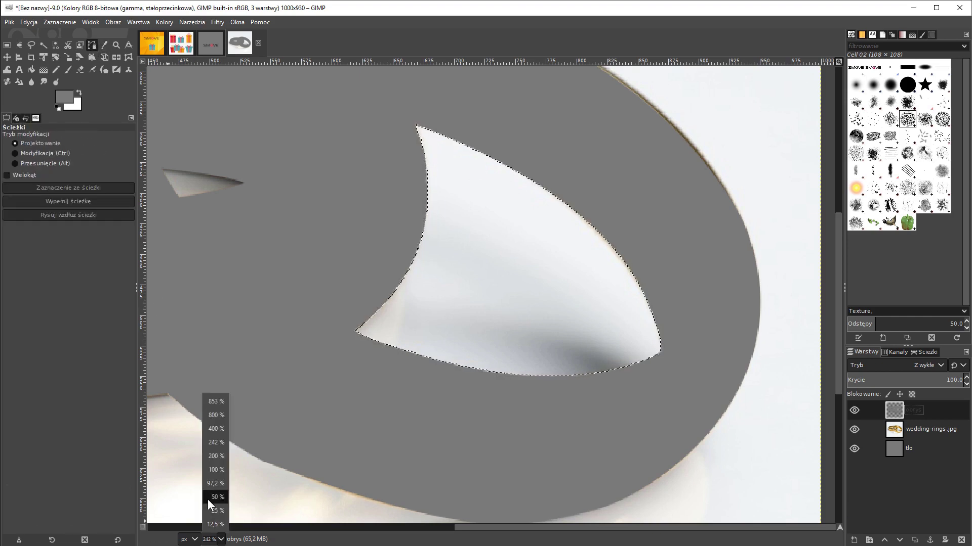
{"action": "left_click", "coordinate": [205, 500]}
{"action": "key", "text": "shift+ctrl+j"}
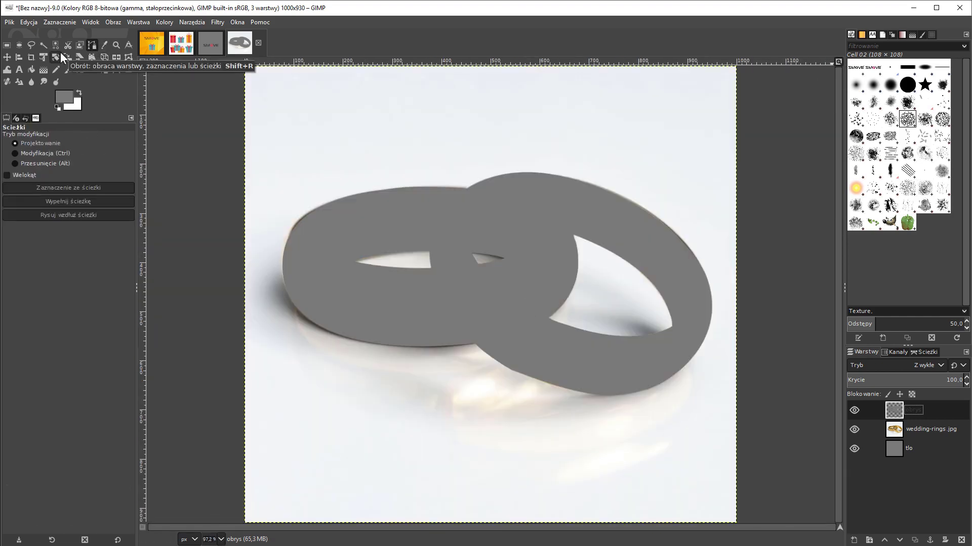
- Fuzzy-select the grey ring silhouettes, hide obrys, and make wedding-rings.jpg the active layer
{"action": "left_click", "coordinate": [854, 410]}
{"action": "left_click", "coordinate": [854, 411]}
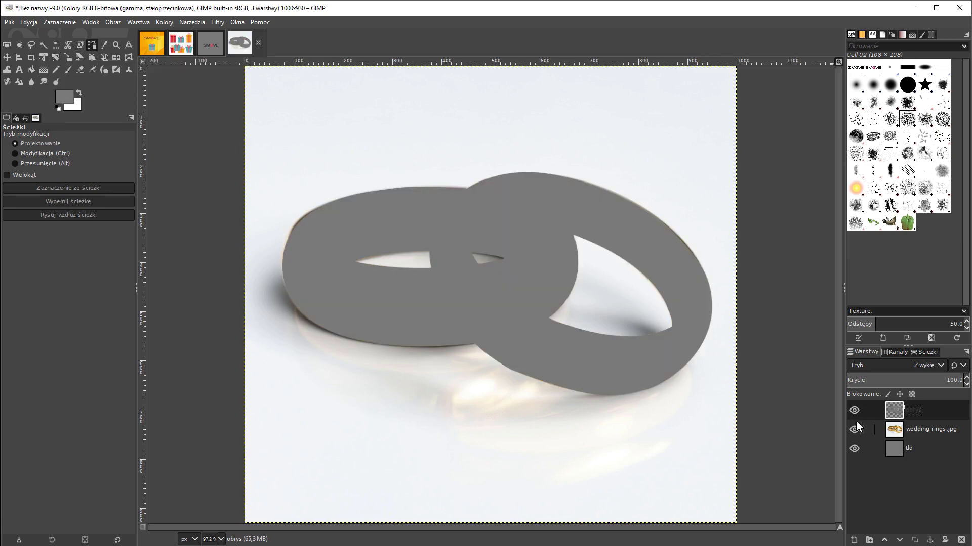
{"action": "left_click", "coordinate": [43, 44]}
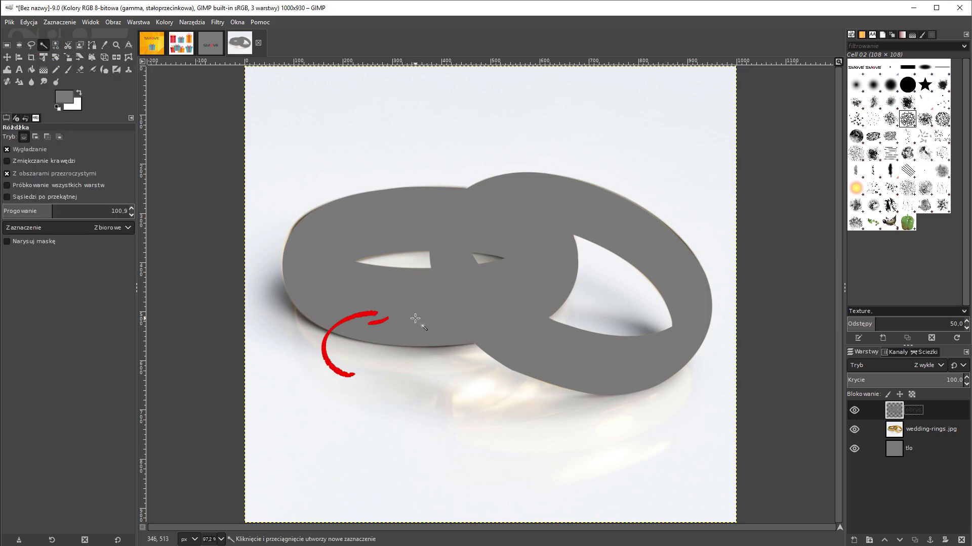
{"action": "left_click", "coordinate": [392, 290]}
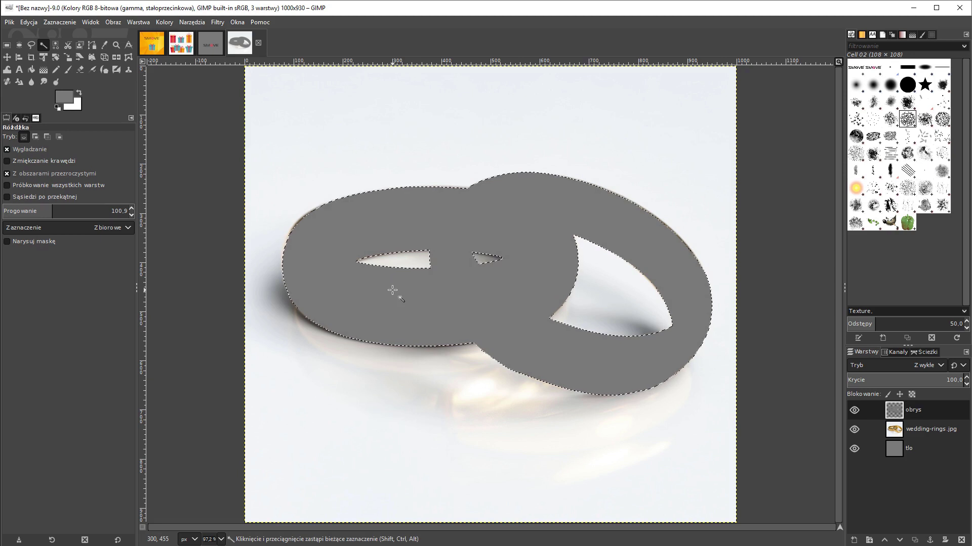
{"action": "left_click", "coordinate": [851, 410]}
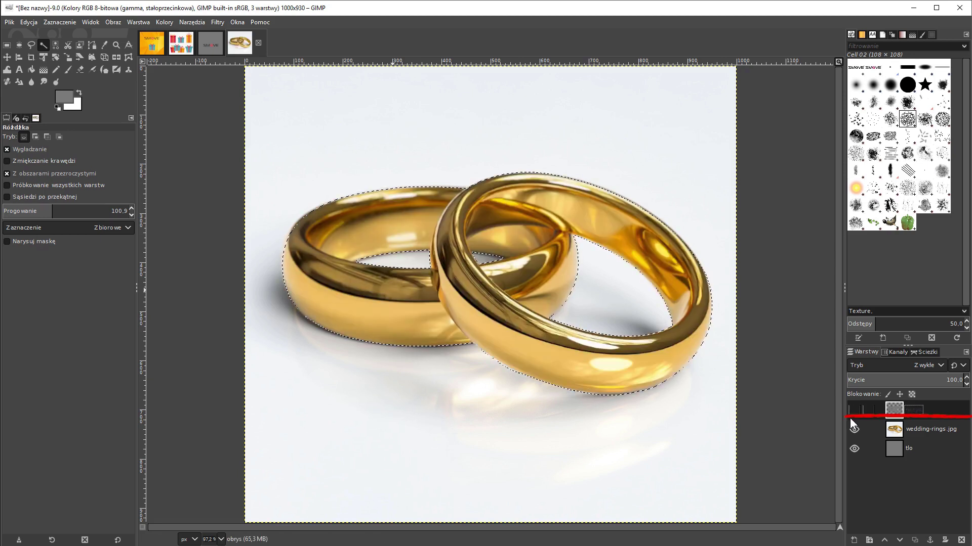
{"action": "left_click", "coordinate": [915, 431]}
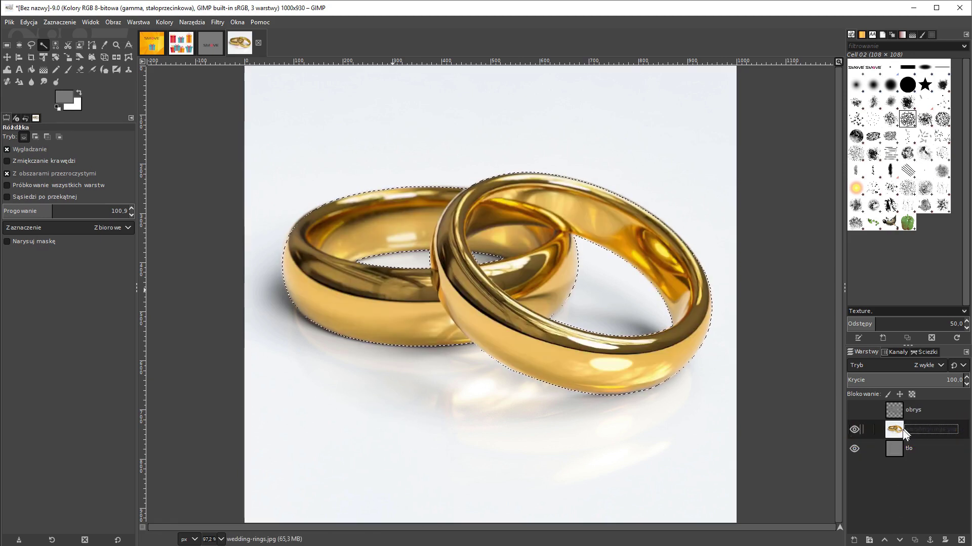
- Copy the selected rings, paste them as a new layer, and hide wedding-rings.jpg
{"action": "left_click", "coordinate": [28, 25]}
{"action": "left_click", "coordinate": [40, 102]}
{"action": "left_click", "coordinate": [25, 22]}
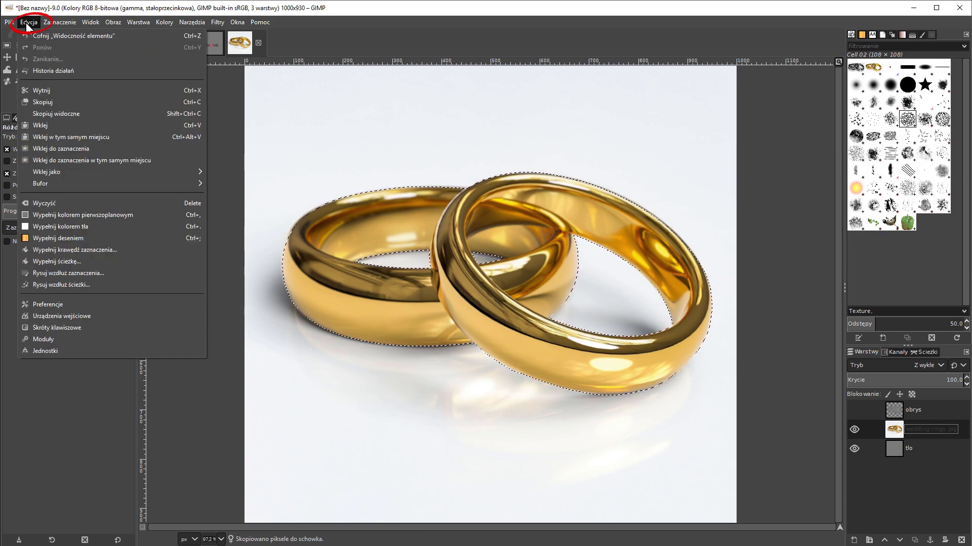
{"action": "left_click", "coordinate": [38, 125]}
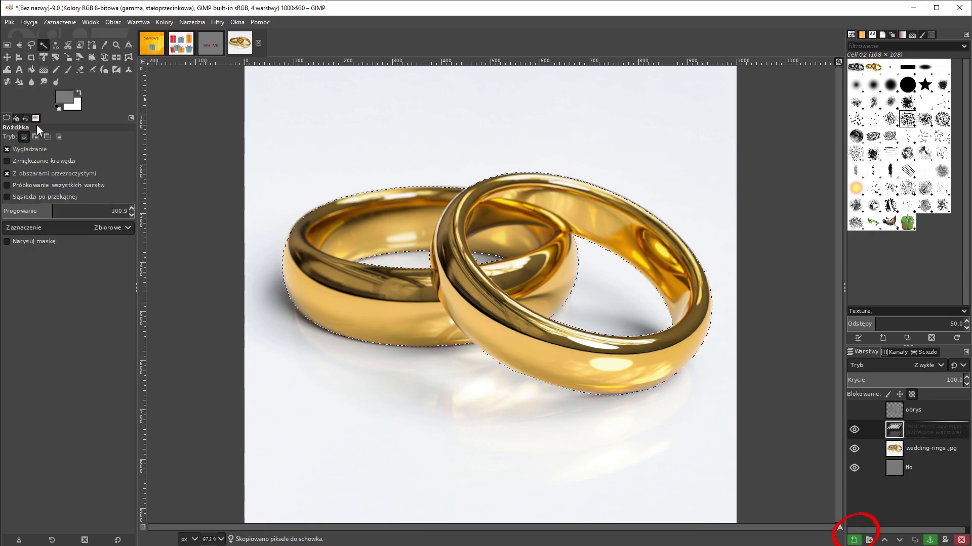
{"action": "left_click", "coordinate": [854, 540]}
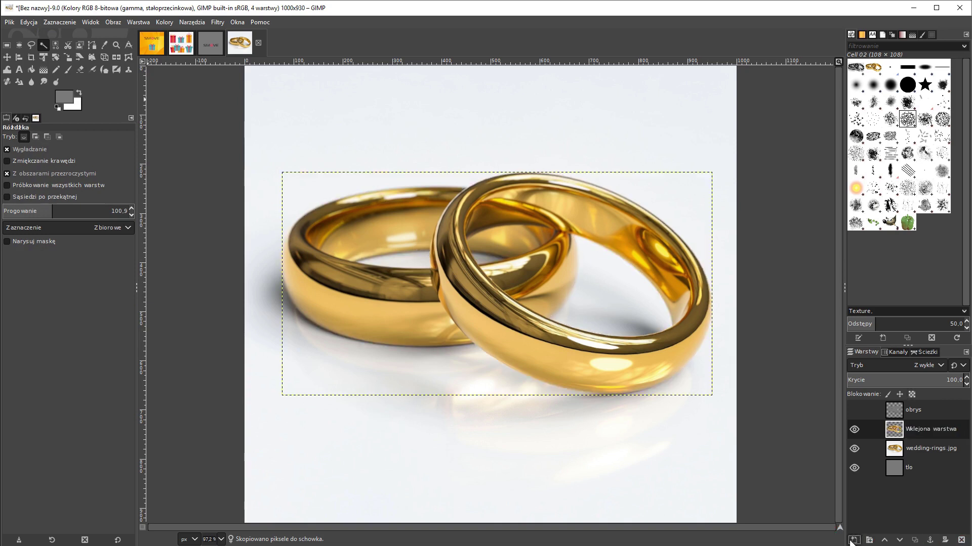
{"action": "left_click", "coordinate": [853, 449]}
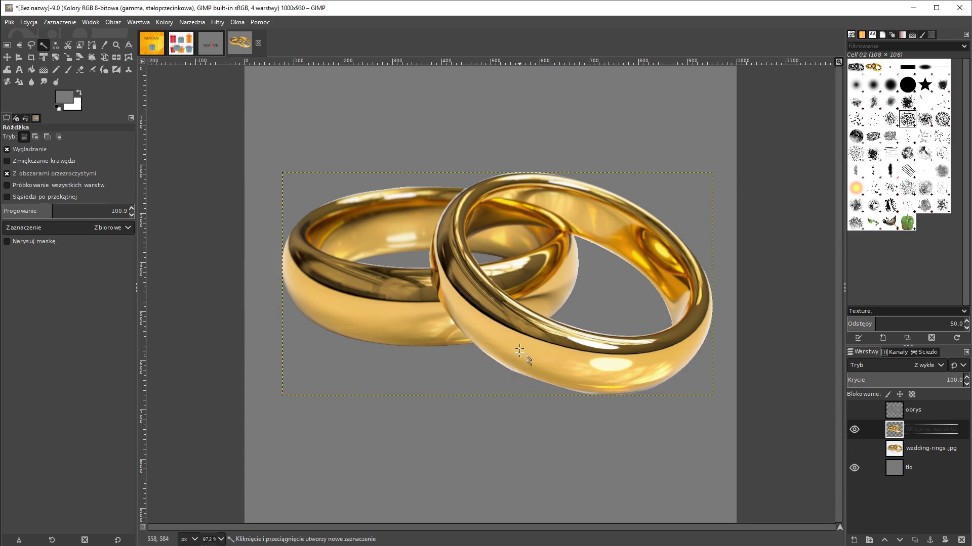
- Copy the rings layer and paste it into the orange tlo image
{"action": "key", "text": "ctrl+c"}
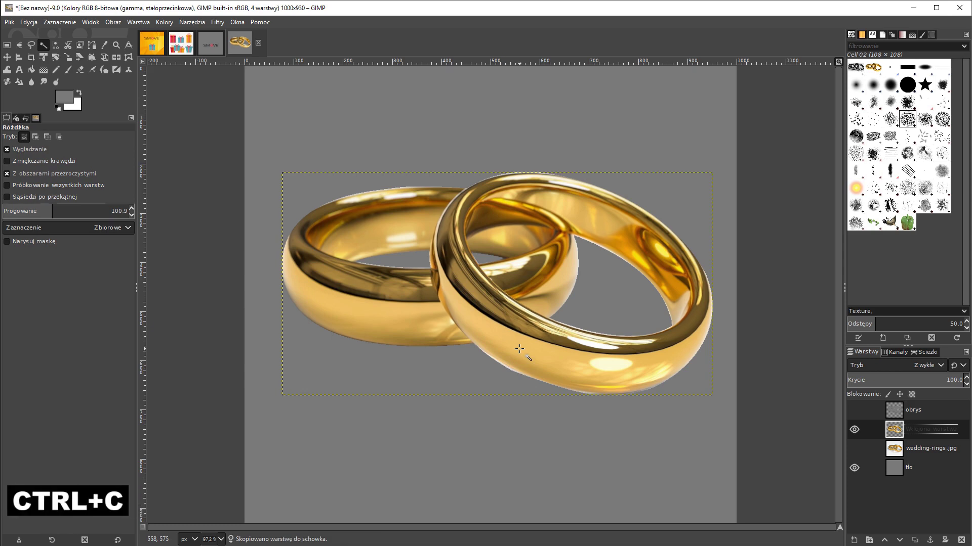
{"action": "left_click", "coordinate": [153, 47]}
{"action": "key", "text": "ctrl+v"}
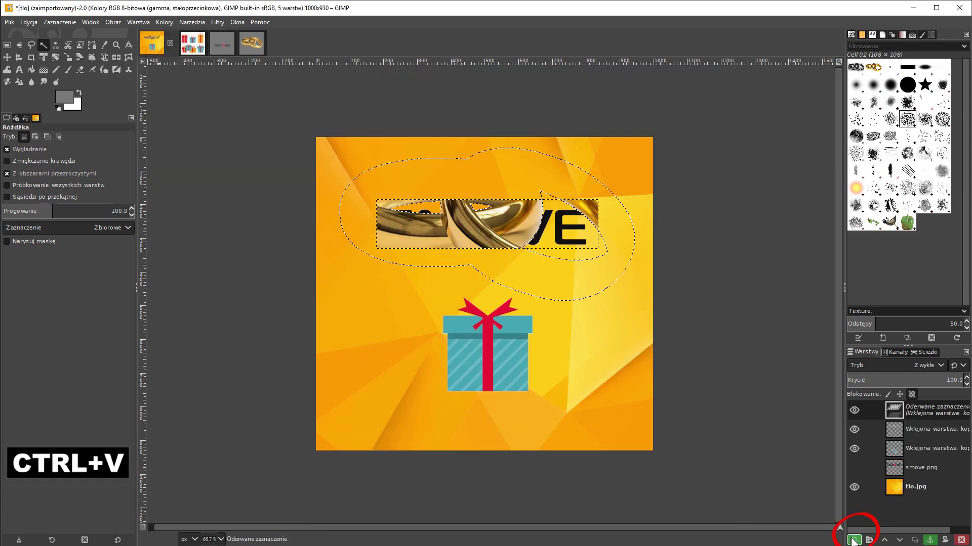
- Make the pasted rings a layer, then delete the leftover copies, smove.png and tlo.jpg layers
{"action": "left_click", "coordinate": [854, 540]}
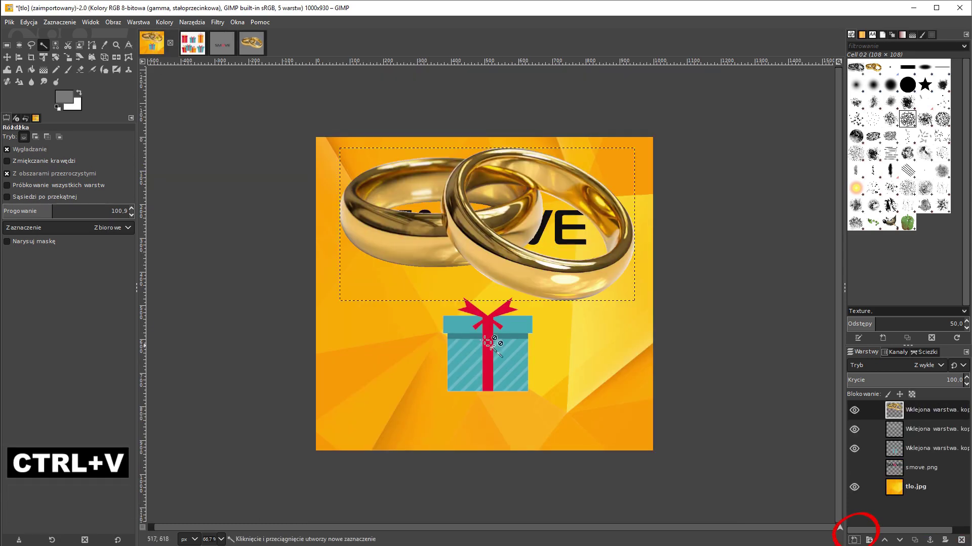
{"action": "left_click", "coordinate": [854, 430]}
{"action": "left_click", "coordinate": [855, 449]}
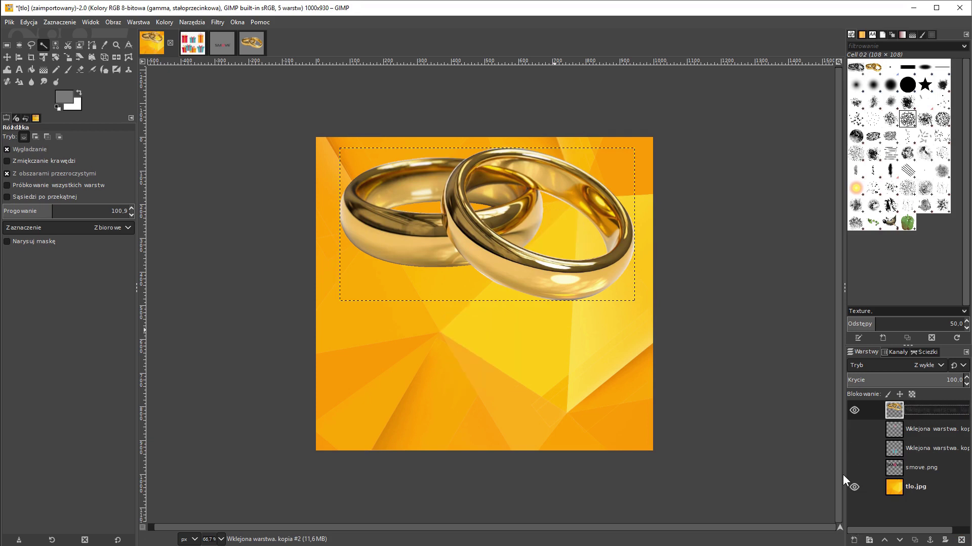
{"action": "double_click", "coordinate": [907, 431]}
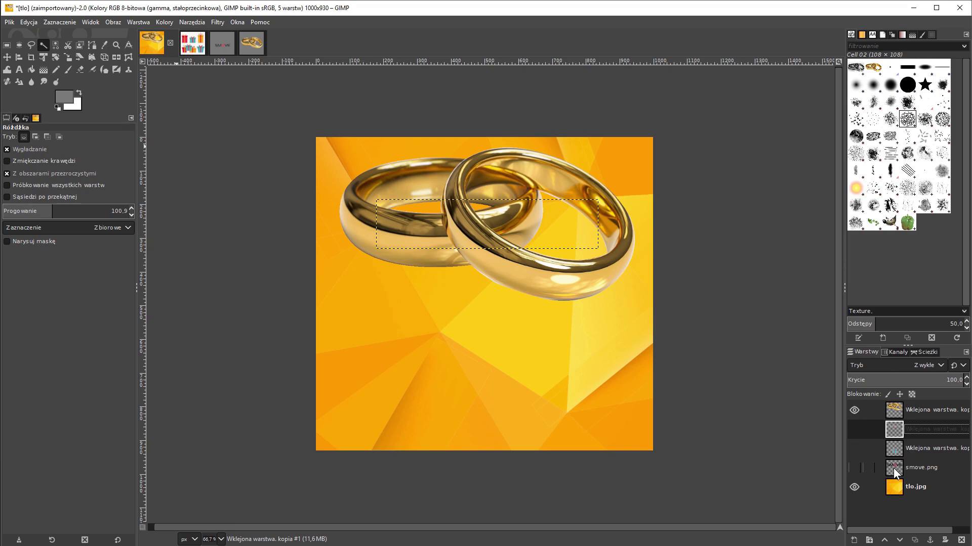
{"action": "left_click", "coordinate": [960, 541]}
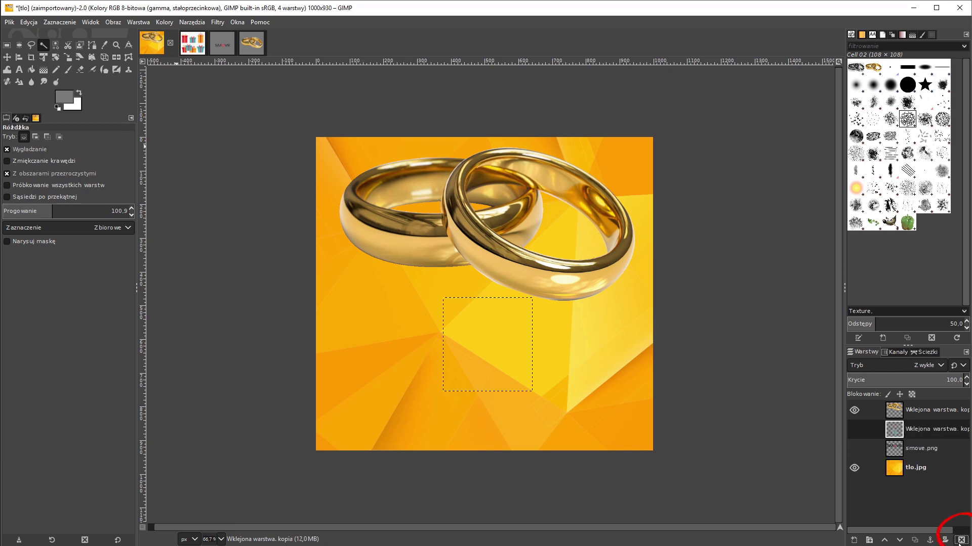
{"action": "left_click", "coordinate": [960, 540]}
{"action": "left_click", "coordinate": [960, 541]}
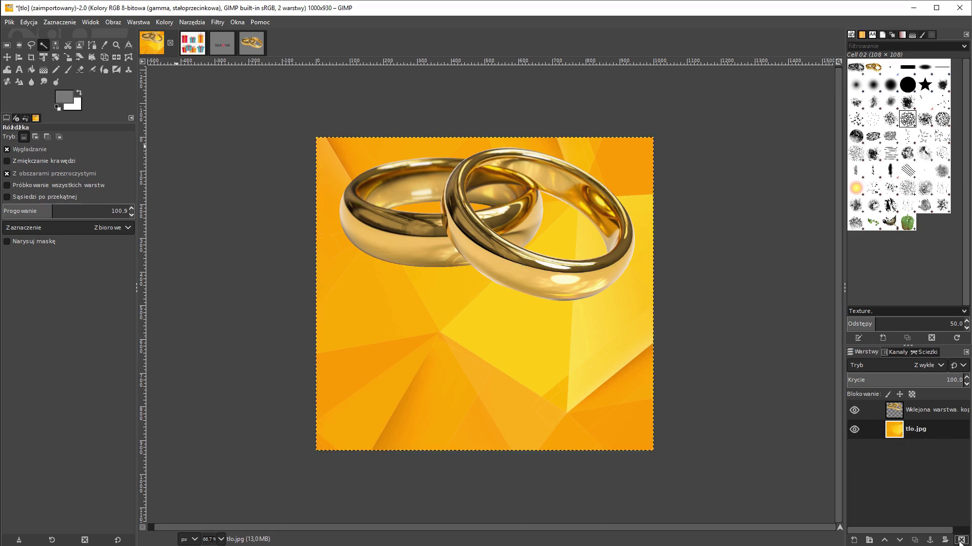
{"action": "left_click", "coordinate": [960, 540]}
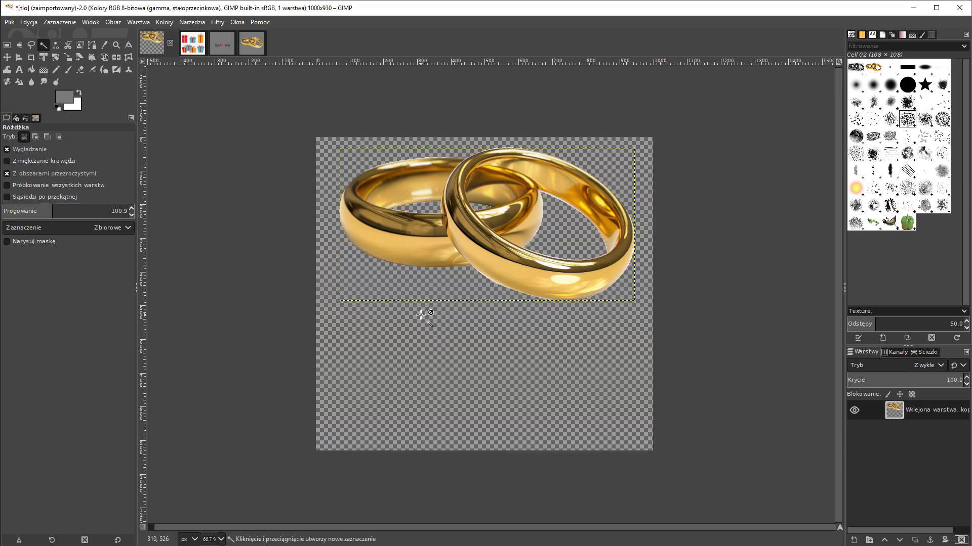
- Crop to the rings and export obraczki.png to the Desktop without background colour, then undo
{"action": "left_click", "coordinate": [109, 22]}
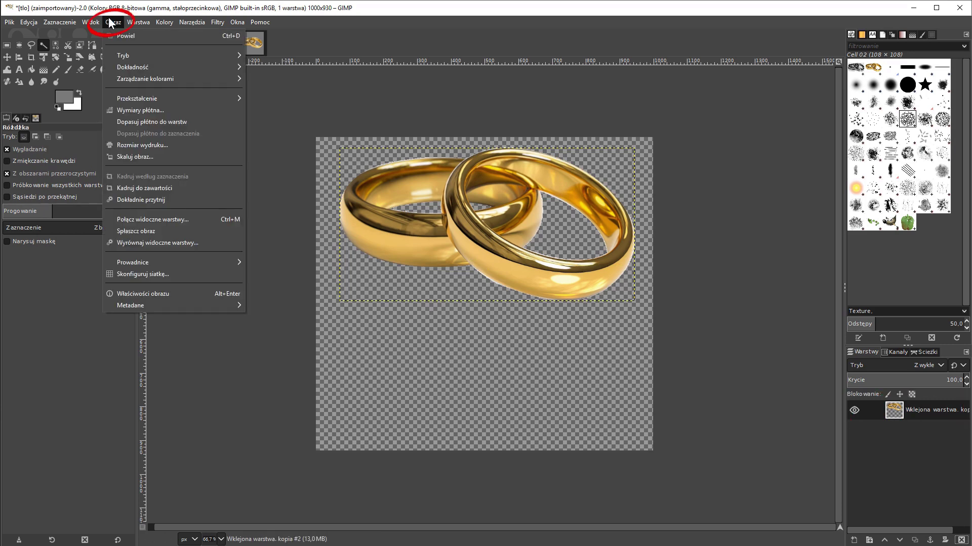
{"action": "left_click", "coordinate": [140, 187]}
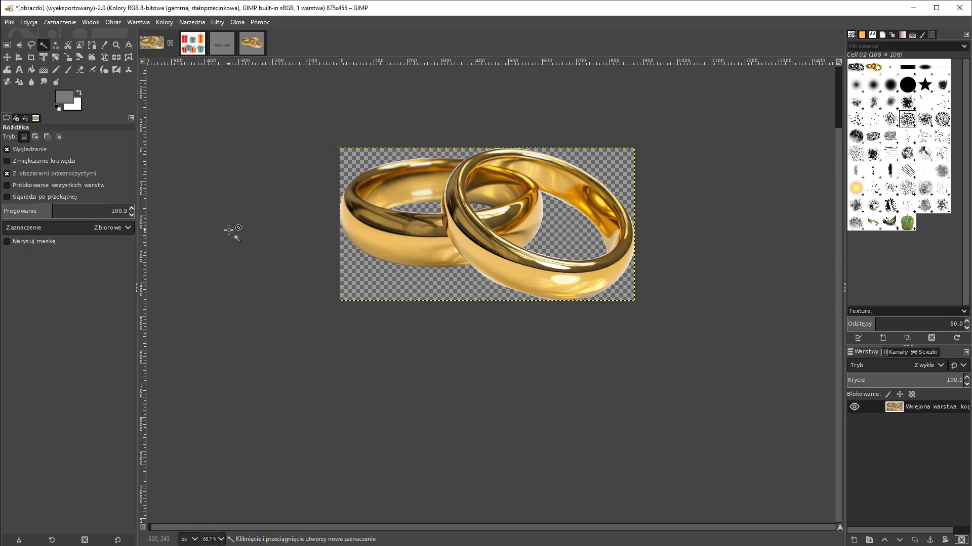
{"action": "left_click", "coordinate": [9, 22]}
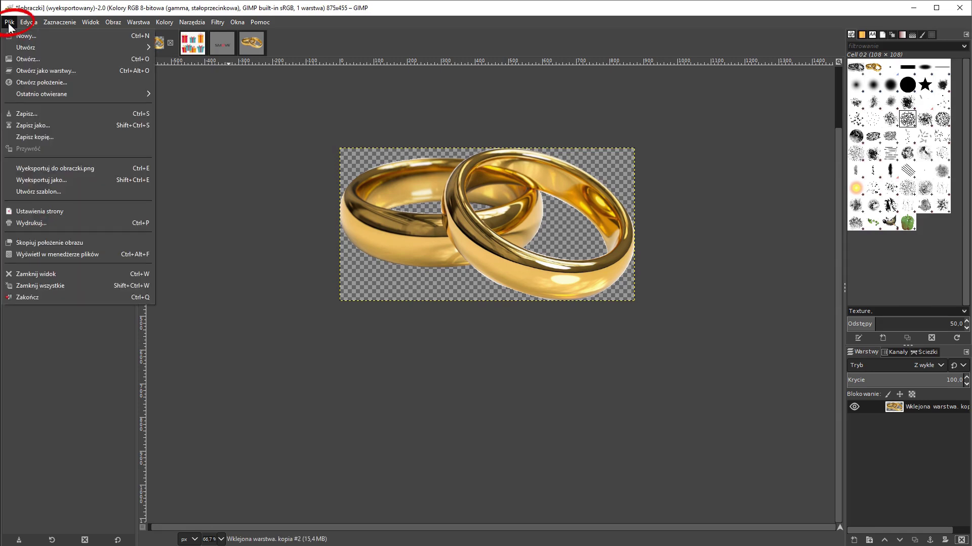
{"action": "left_click", "coordinate": [46, 180]}
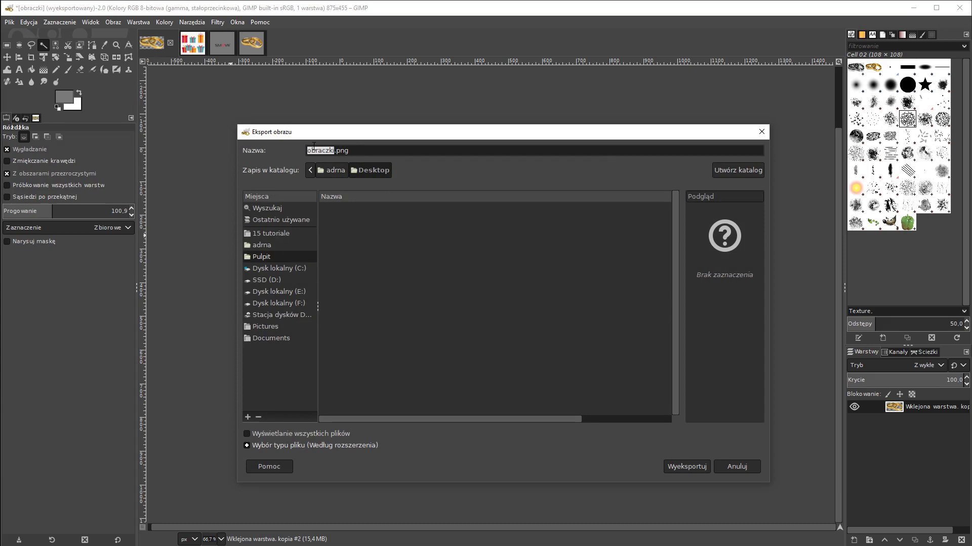
{"action": "left_click", "coordinate": [681, 467]}
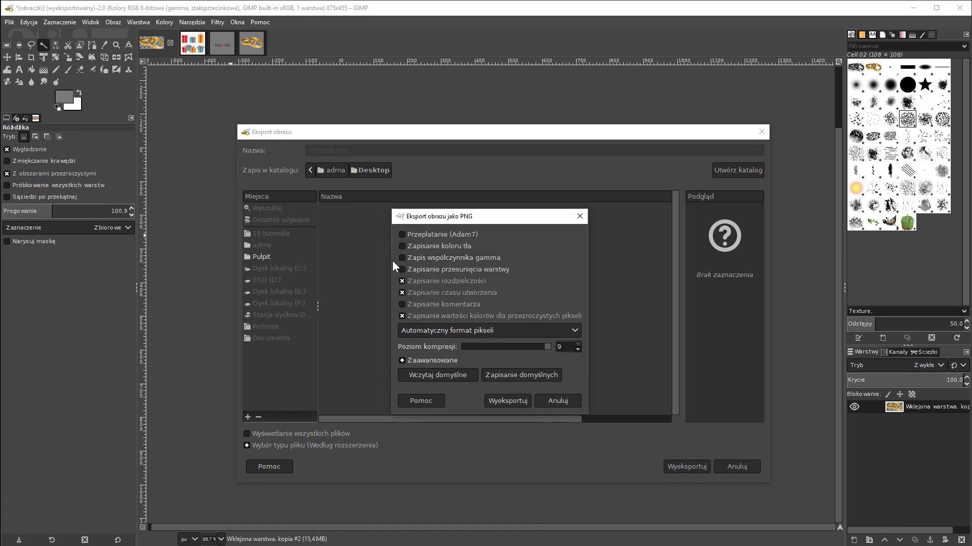
{"action": "left_click", "coordinate": [401, 246]}
{"action": "left_click", "coordinate": [403, 245]}
{"action": "left_click", "coordinate": [494, 399]}
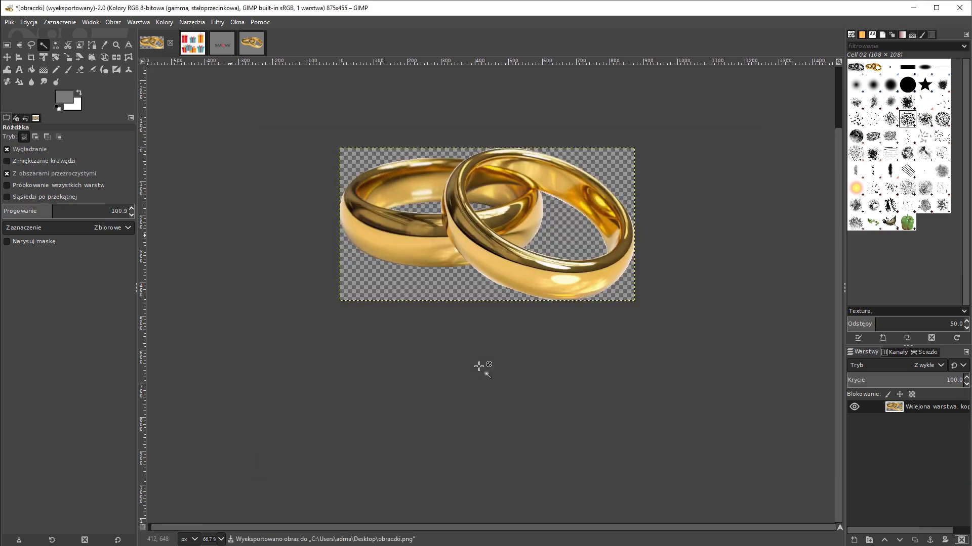
{"action": "key", "text": "ctrl+z"}
{"action": "key", "text": "ctrl+z"}
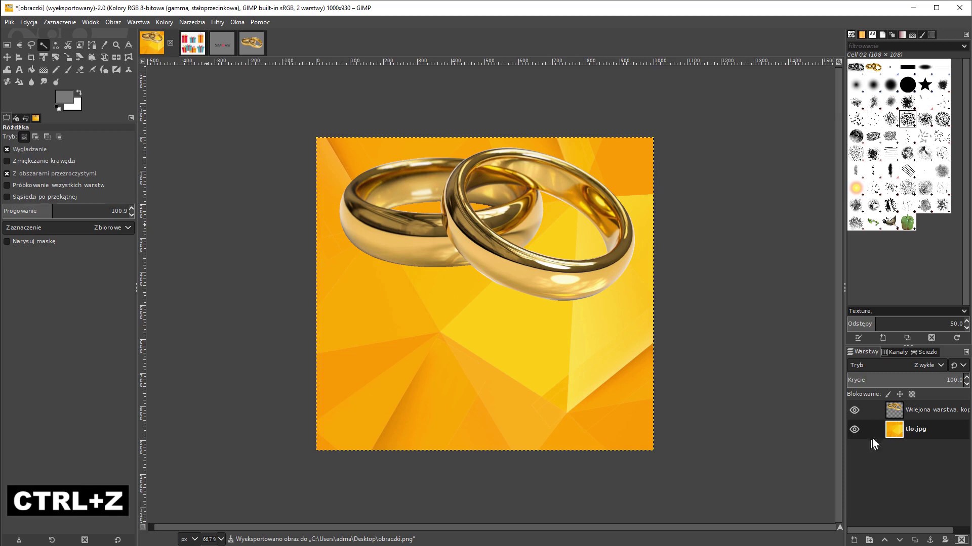
- Hide the rings layer and drag obraczki.png onto the orange canvas as a new layer
{"action": "left_click", "coordinate": [854, 409]}
{"action": "mouse_move", "coordinate": [355, 222]}
{"action": "left_mouse_down"}
{"action": "mouse_move", "coordinate": [369, 309]}
{"action": "mouse_move", "coordinate": [448, 455]}
{"action": "left_mouse_up"}
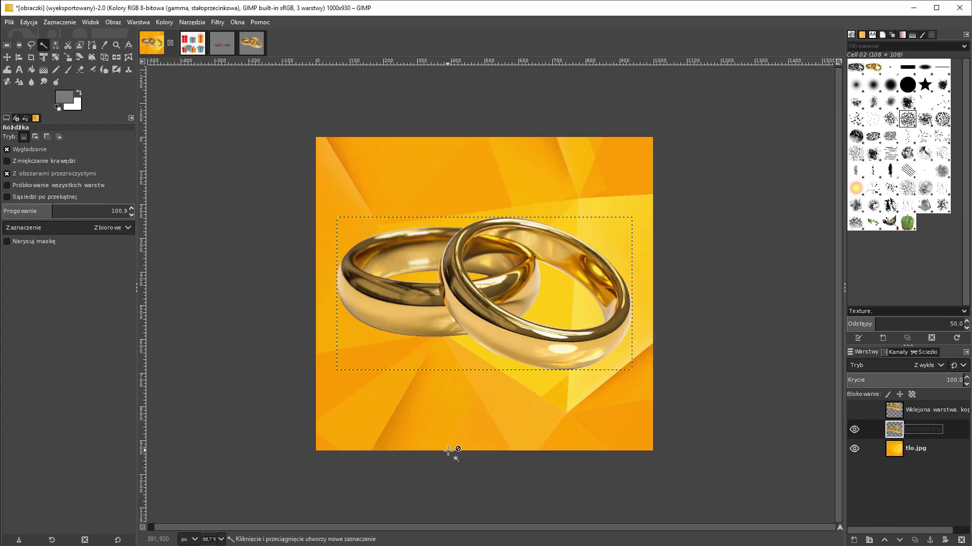